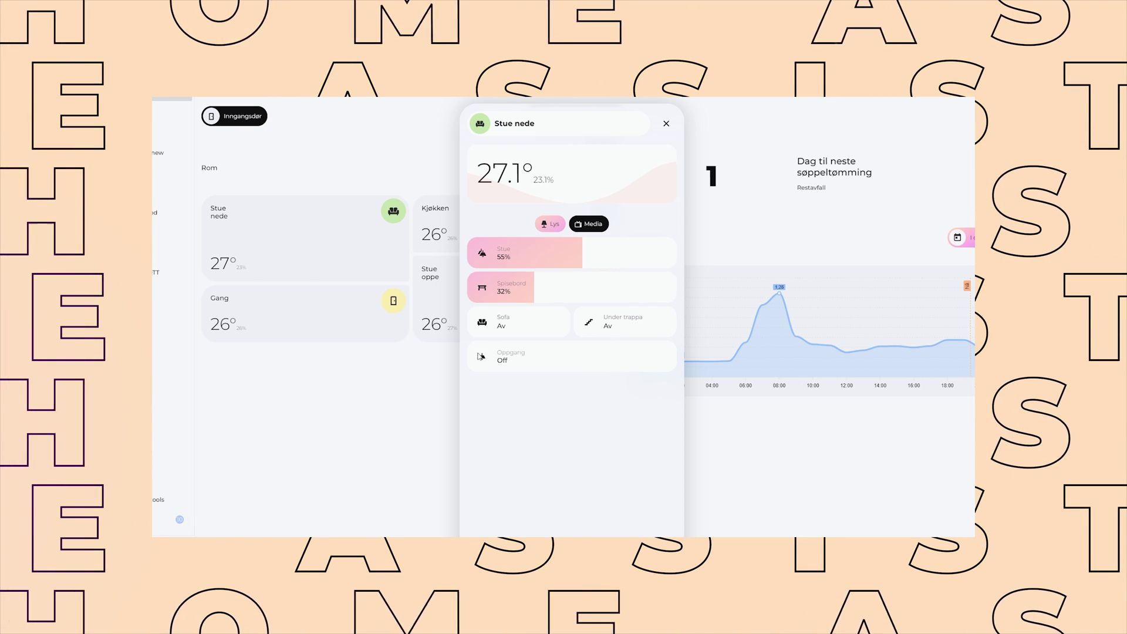
Raise the Oppgang light in the Stue nede popup to 72% brightness.
{"action": "left_click_drag", "start_coordinate": [488, 359], "coordinate": [779, 366]}
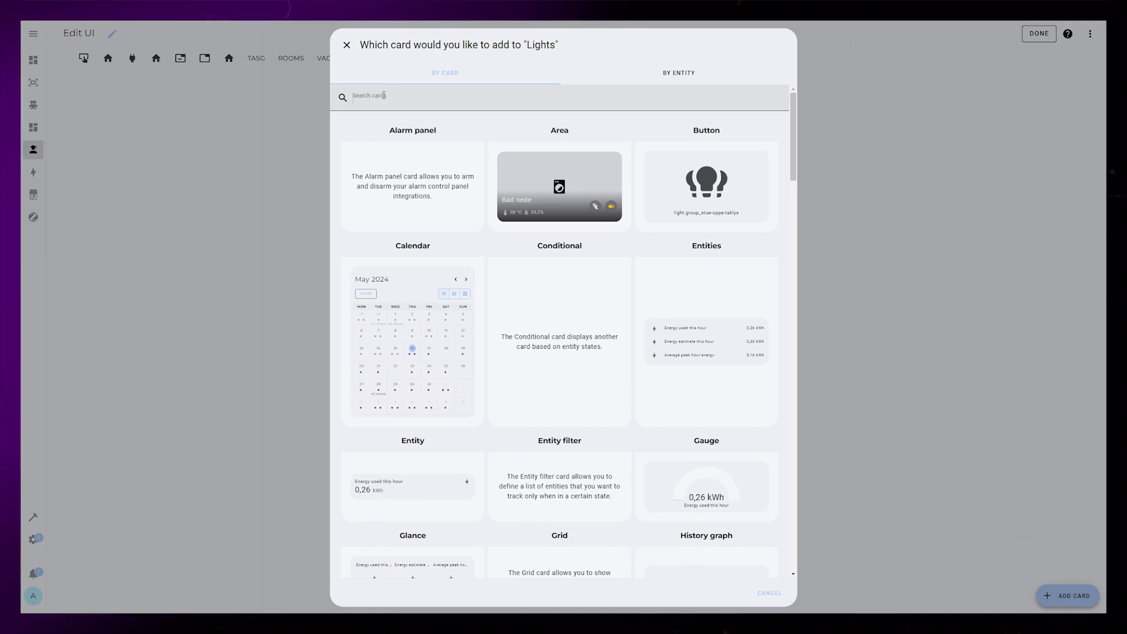
Add a Big Slider Card set to light.dimmer_lampe_stue_oppe and turn the lamp on in the preview.
{"action": "type", "text": "big"}
{"action": "left_click", "coordinate": [493, 153]}
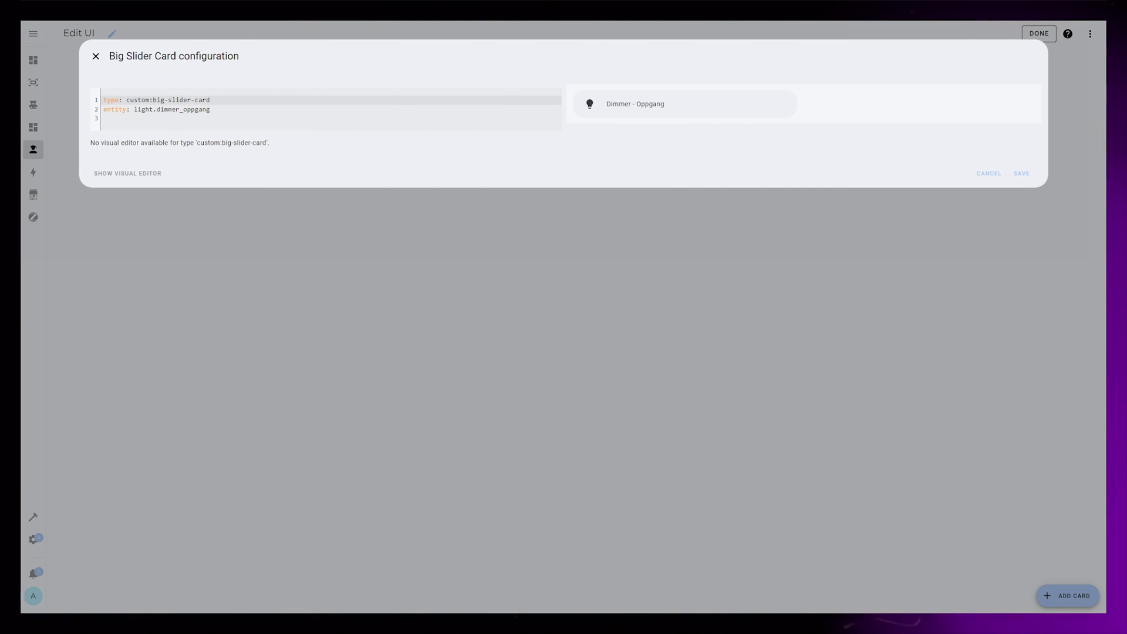
{"action": "left_click_drag", "start_coordinate": [211, 110], "coordinate": [133, 110]}
{"action": "type", "text": "light.dimmer_lampe_stue_oppe"}
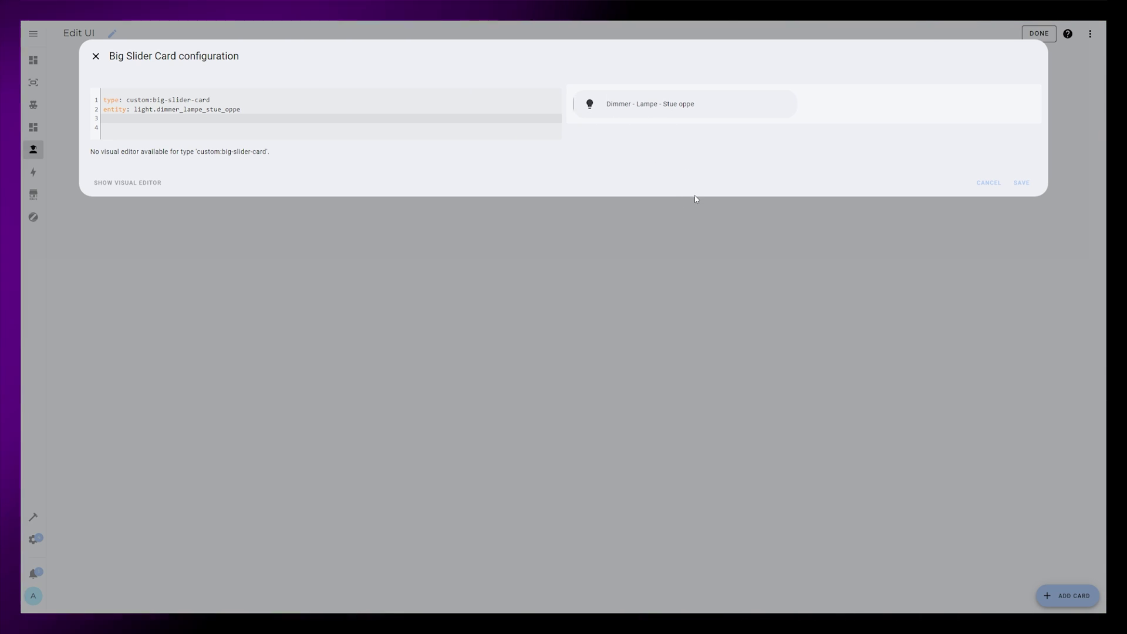
{"action": "left_click", "coordinate": [713, 112]}
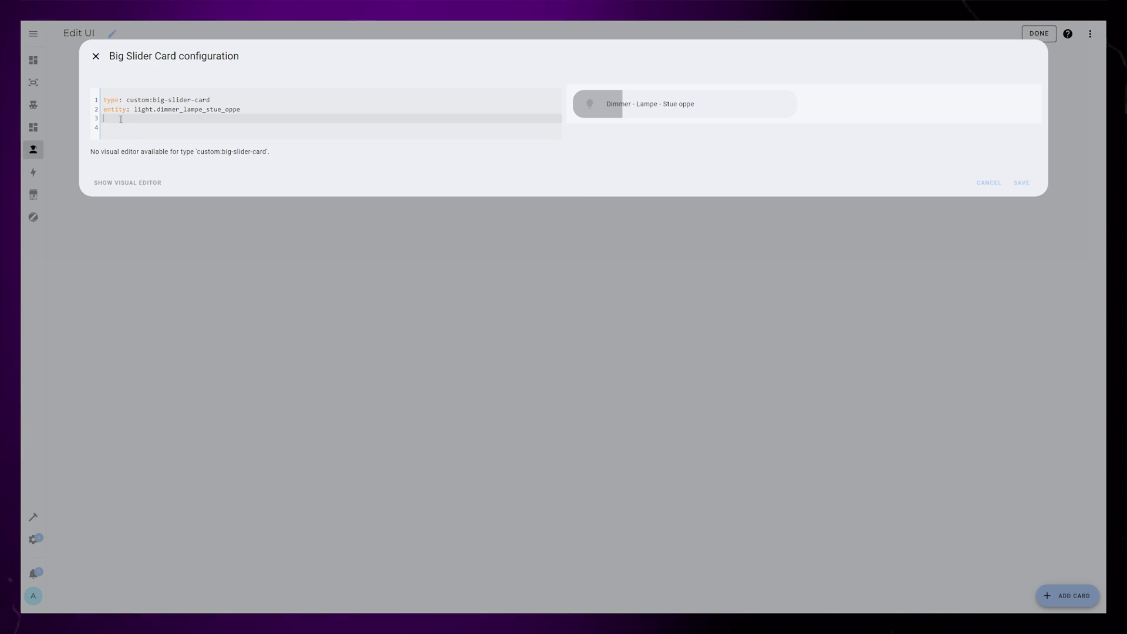
Add name: Table lamp, attribute: brightness, transition: 0.3 and height: 75 to the card YAML.
{"action": "type", "text": "name: Table lam"}
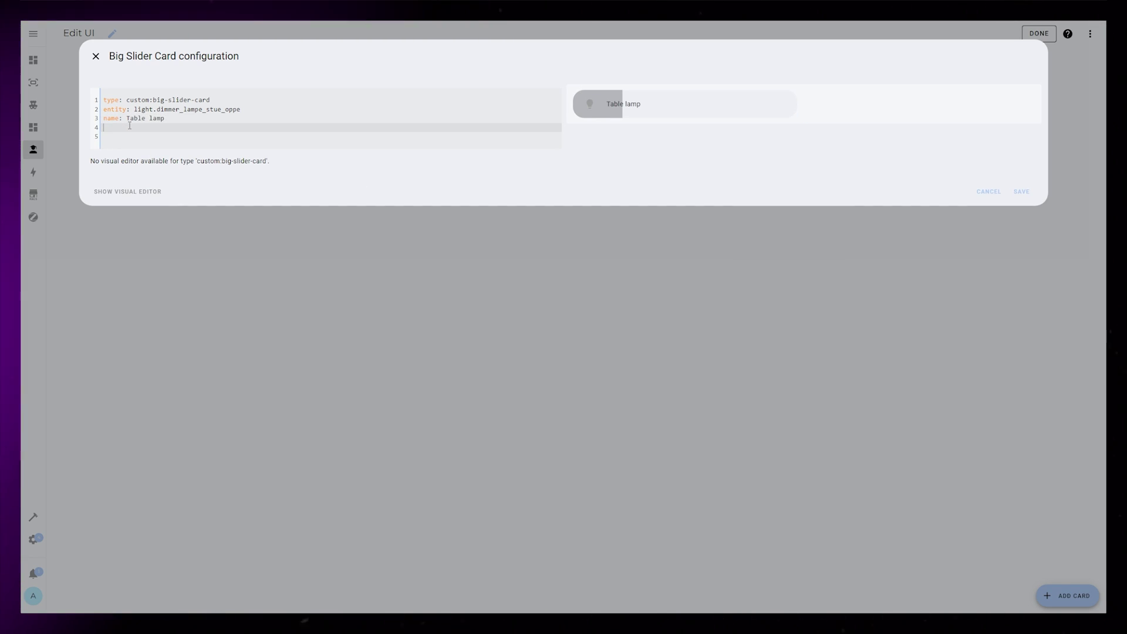
{"action": "type", "text": "p"}
{"action": "key", "text": "Return"}
{"action": "type", "text": "attribute: brightness"}
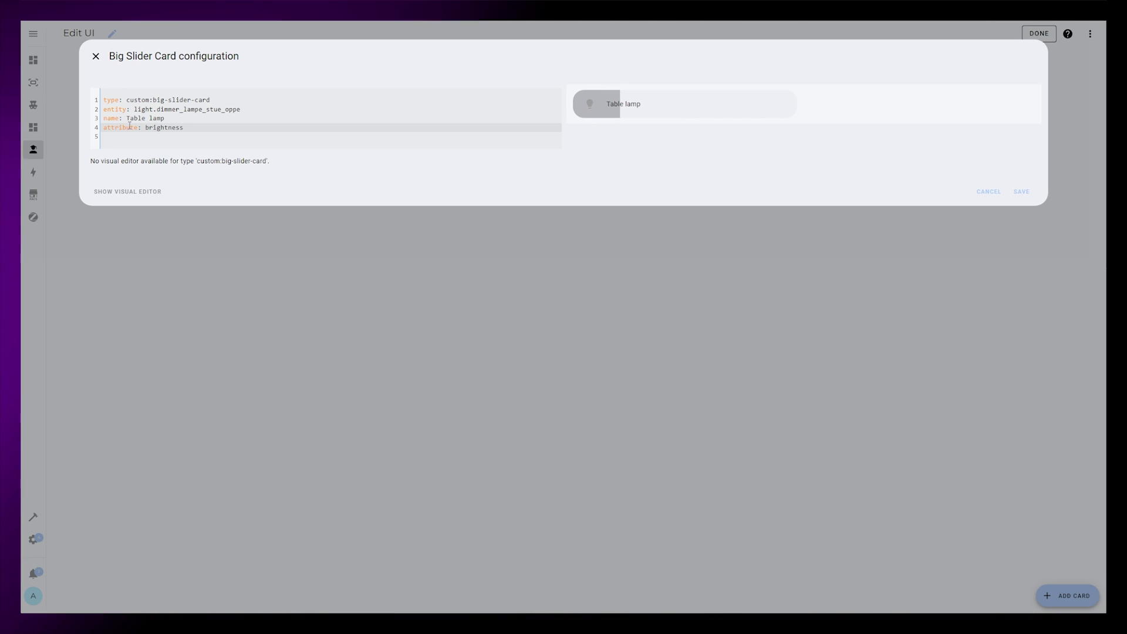
{"action": "key", "text": "Return"}
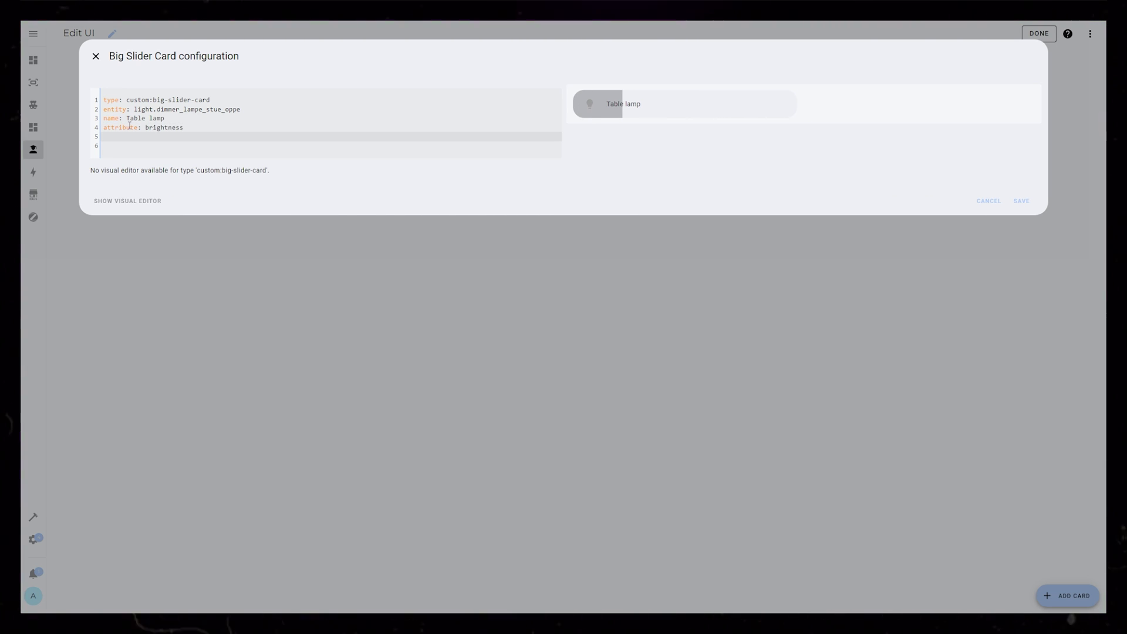
{"action": "type", "text": "transition: 0.3"}
{"action": "key", "text": "Return"}
{"action": "type", "text": "height: 75"}
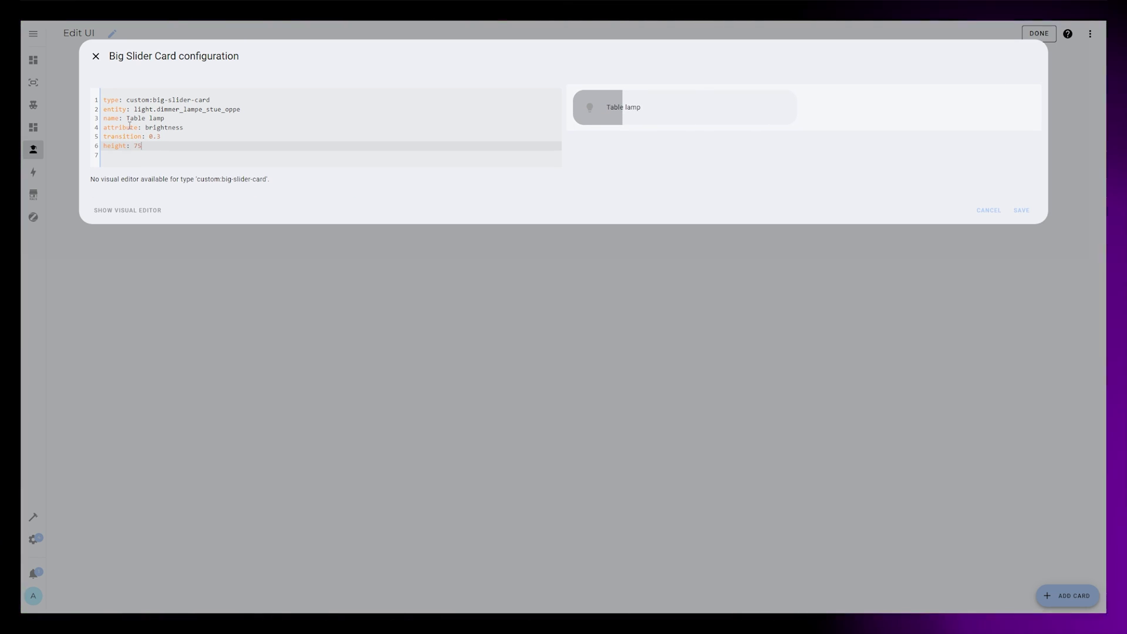
{"action": "key", "text": "Return"}
Set background_color white, icon_color black, icon mdi:lamp and show_percentage true.
{"action": "type", "text": "background_color:"}
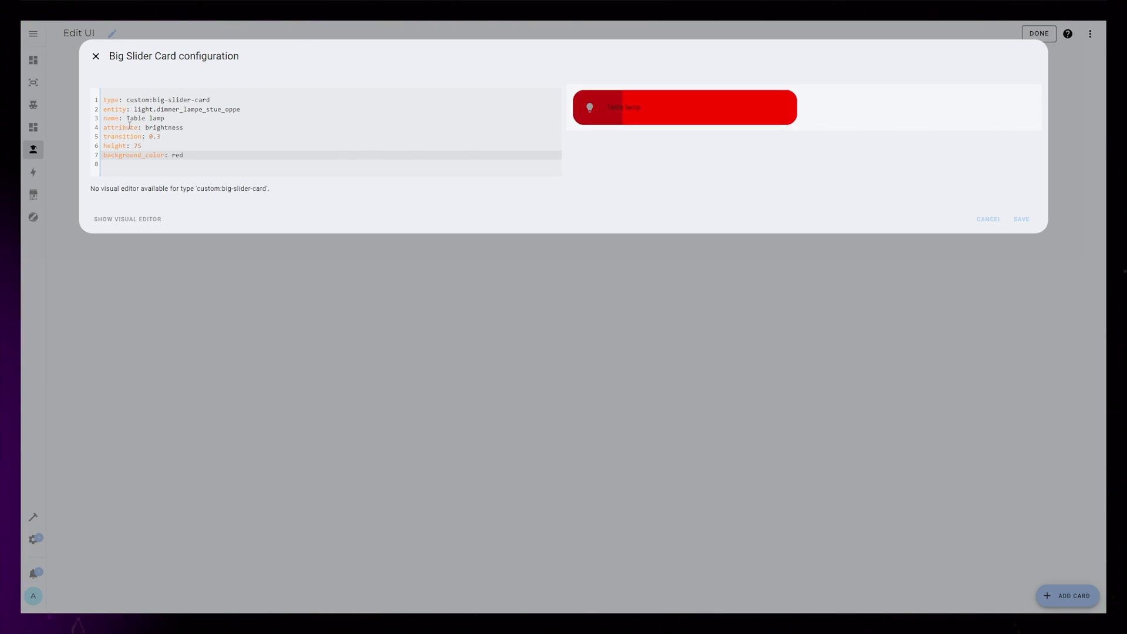
{"action": "type", "text": " white"}
{"action": "key", "text": "Return"}
{"action": "type", "text": "icon_color: black"}
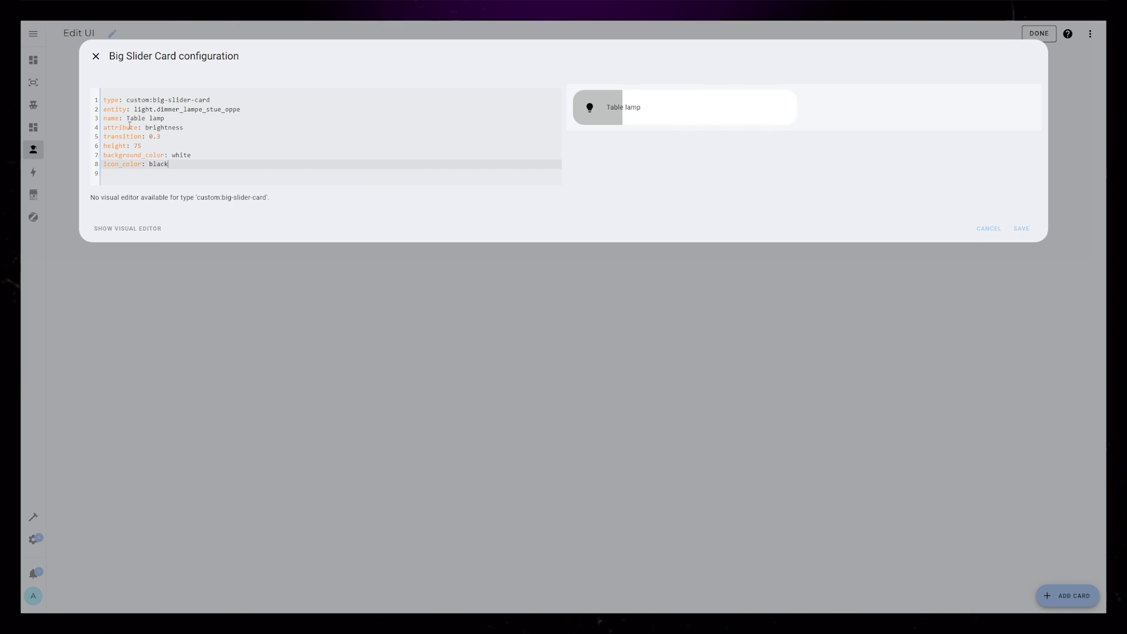
{"action": "key", "text": "Return"}
{"action": "type", "text": "icon: mdi:lamp"}
{"action": "key", "text": "Return"}
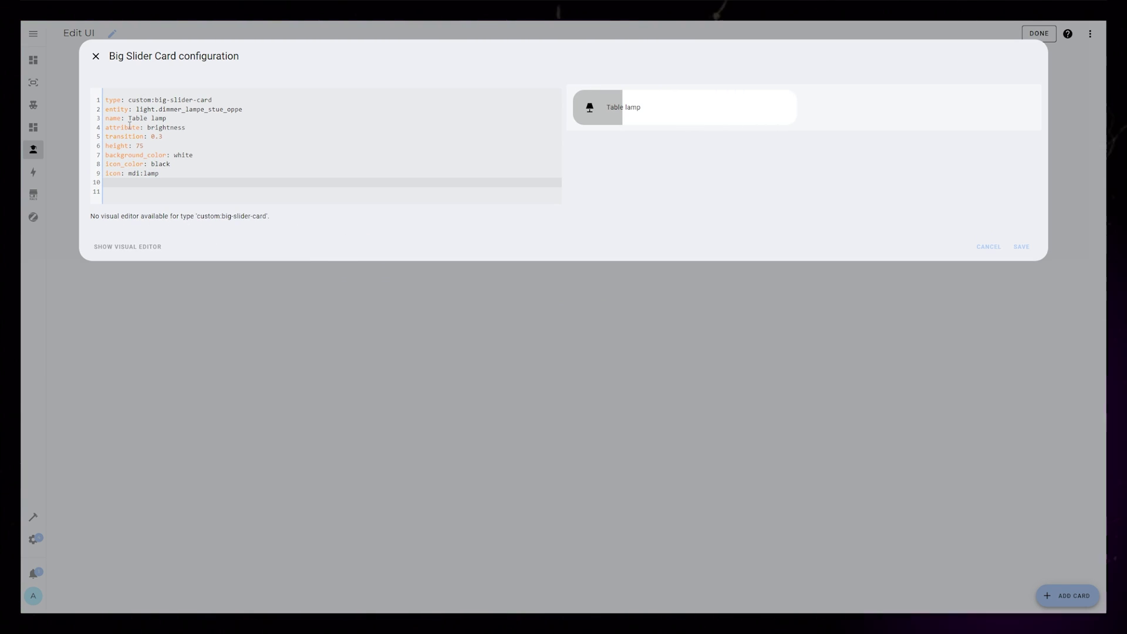
{"action": "type", "text": "show_percentage: true"}
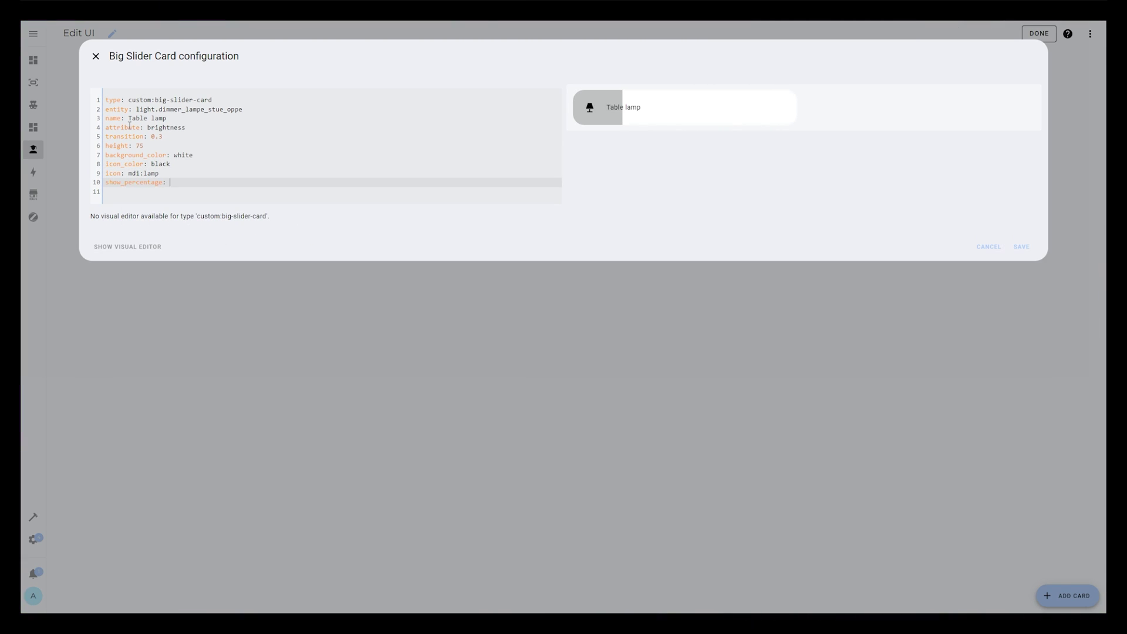
{"action": "key", "text": "Return"}
Add a toggle tap_action and a more-info hold_action to the card.
{"action": "type", "text": "tap_action:"}
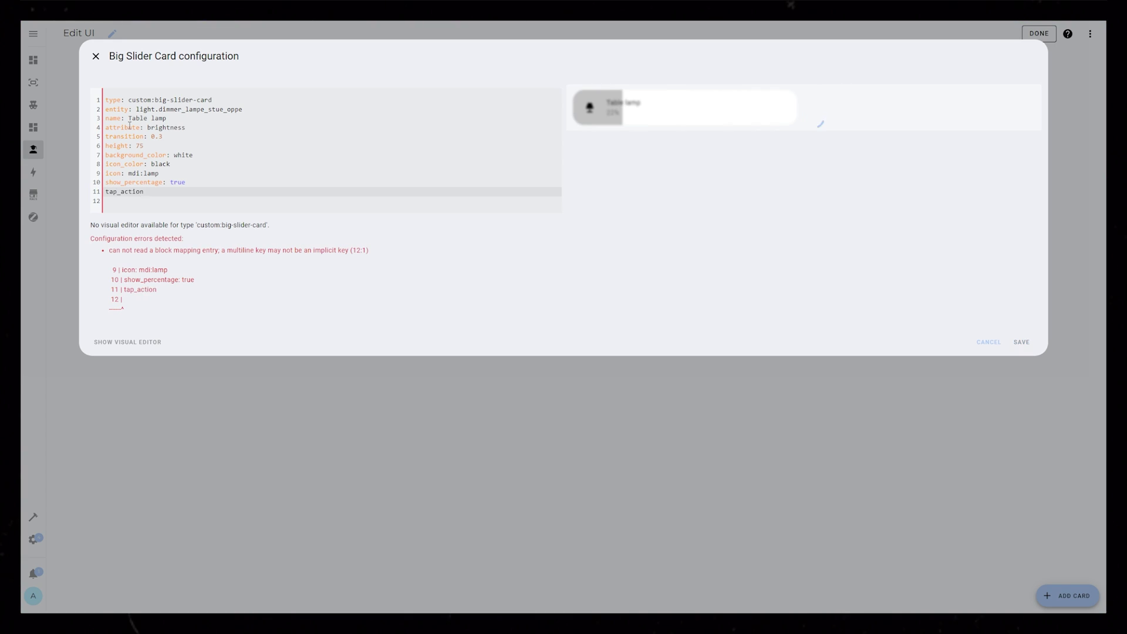
{"action": "key", "text": "Return"}
{"action": "type", "text": "action: toggle"}
{"action": "key", "text": "Return"}
{"action": "key", "text": "BackSpace"}
{"action": "type", "text": "hold_action:"}
{"action": "key", "text": "Return"}
{"action": "type", "text": "action: more-info"}
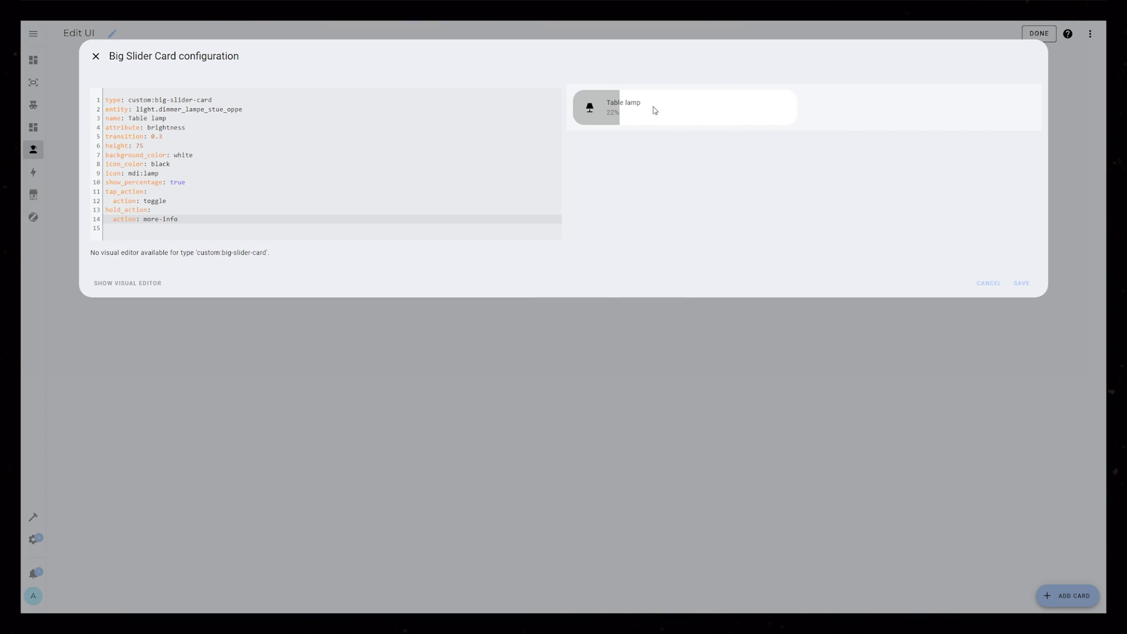
{"action": "left_click_drag", "start_coordinate": [654, 111], "coordinate": [750, 112]}
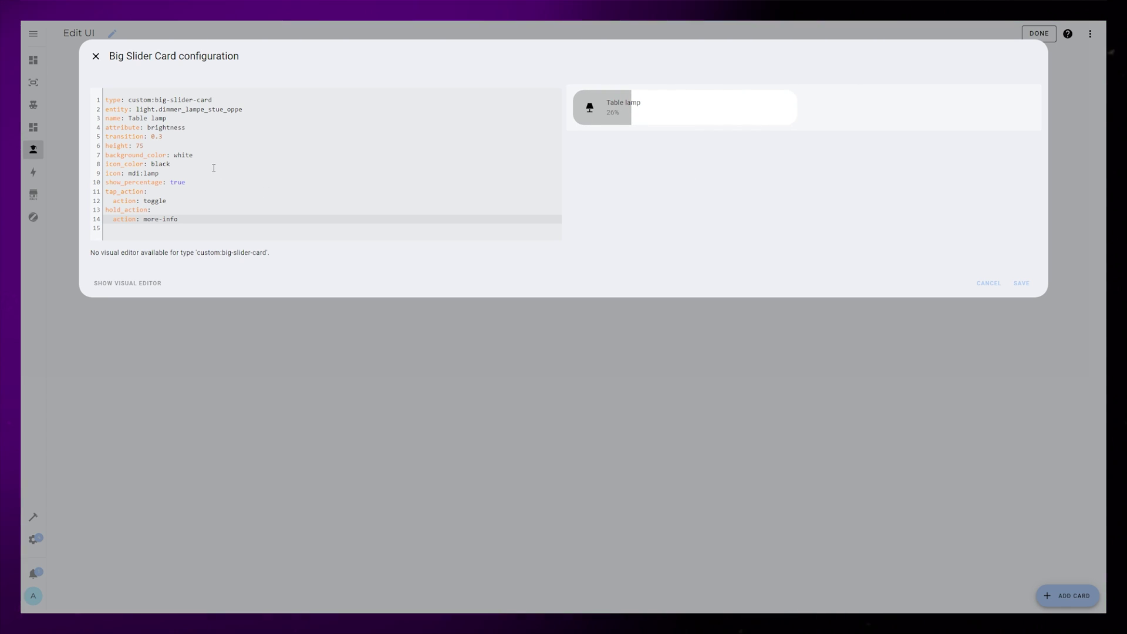
{"action": "key", "text": "Return"}
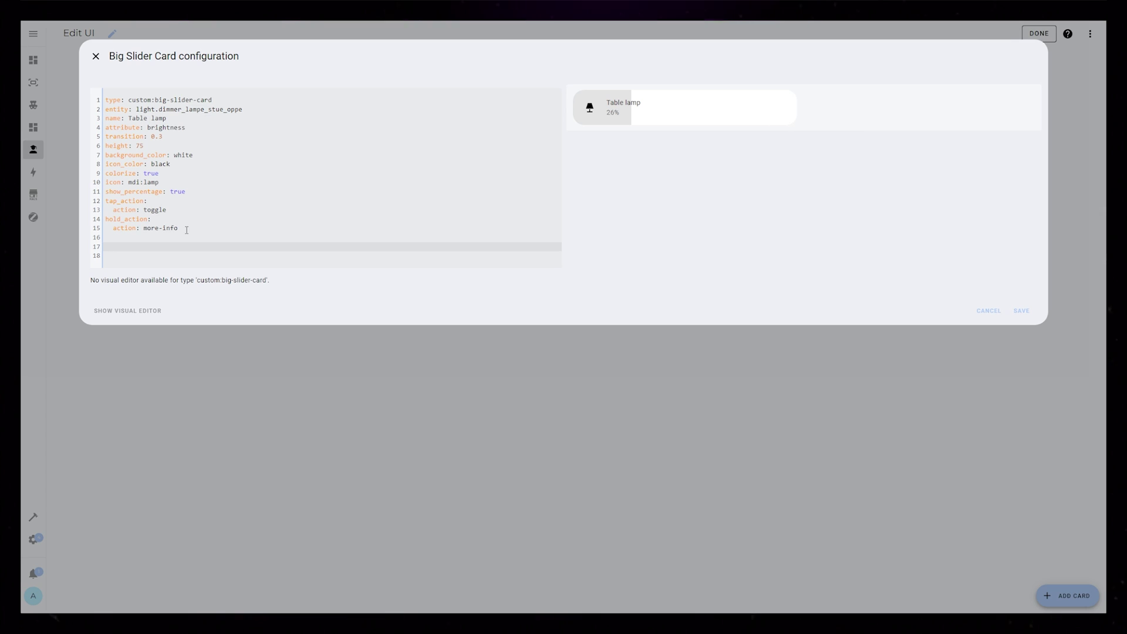
Append a card_mod: key with an indented style: | block ready for CSS.
{"action": "type", "text": "card_mod:"}
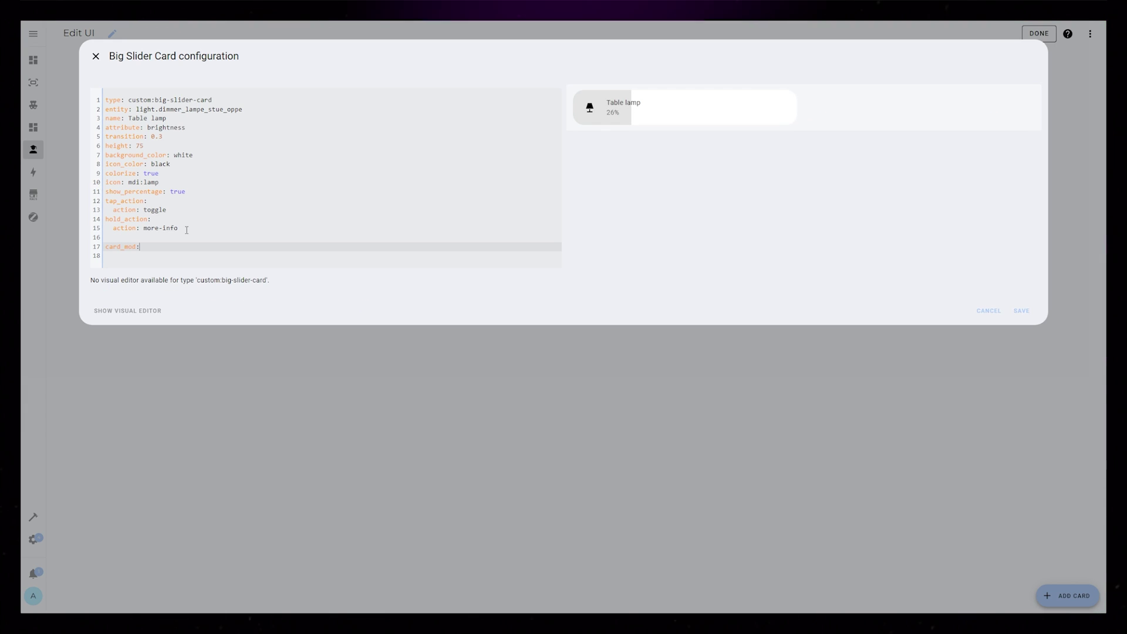
{"action": "key", "text": "Return"}
{"action": "type", "text": "sty"}
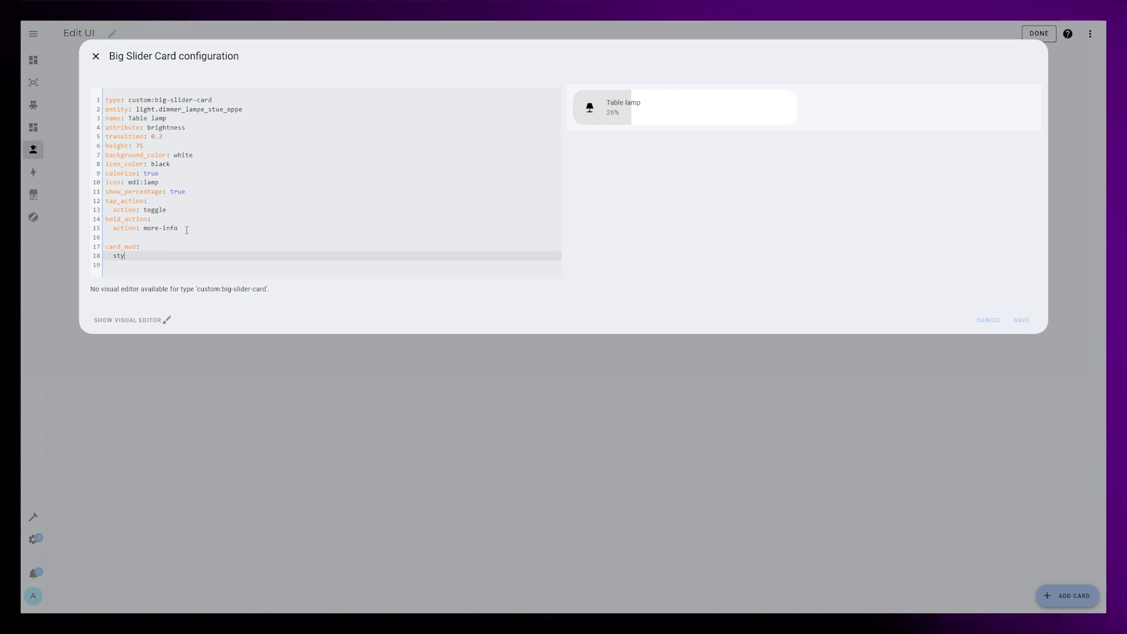
{"action": "type", "text": "le: |"}
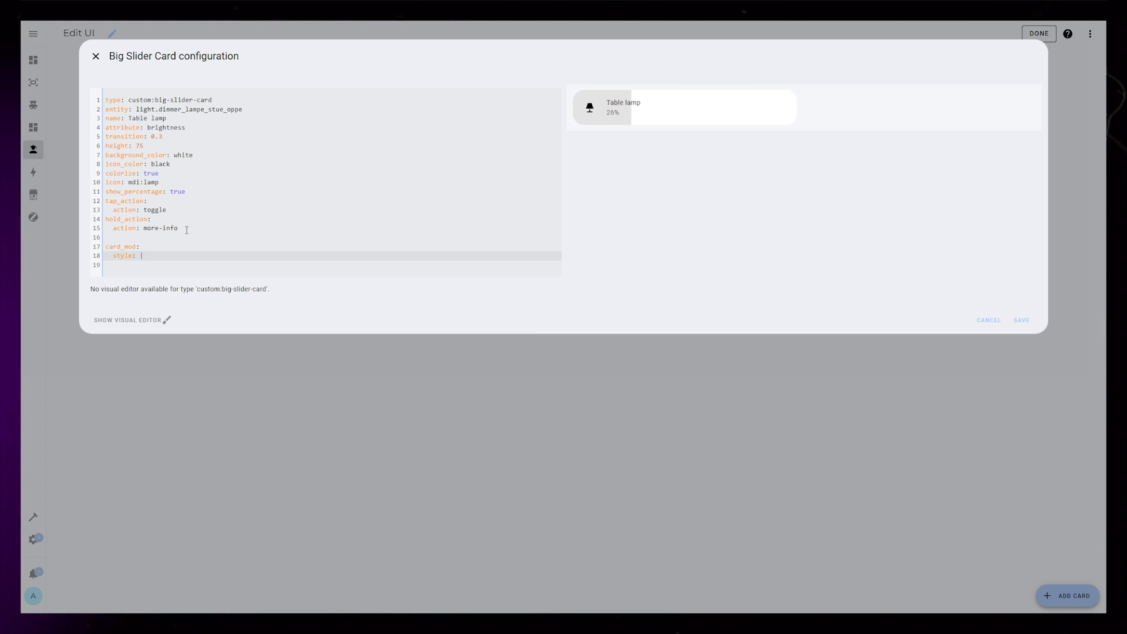
{"action": "key", "text": "Return"}
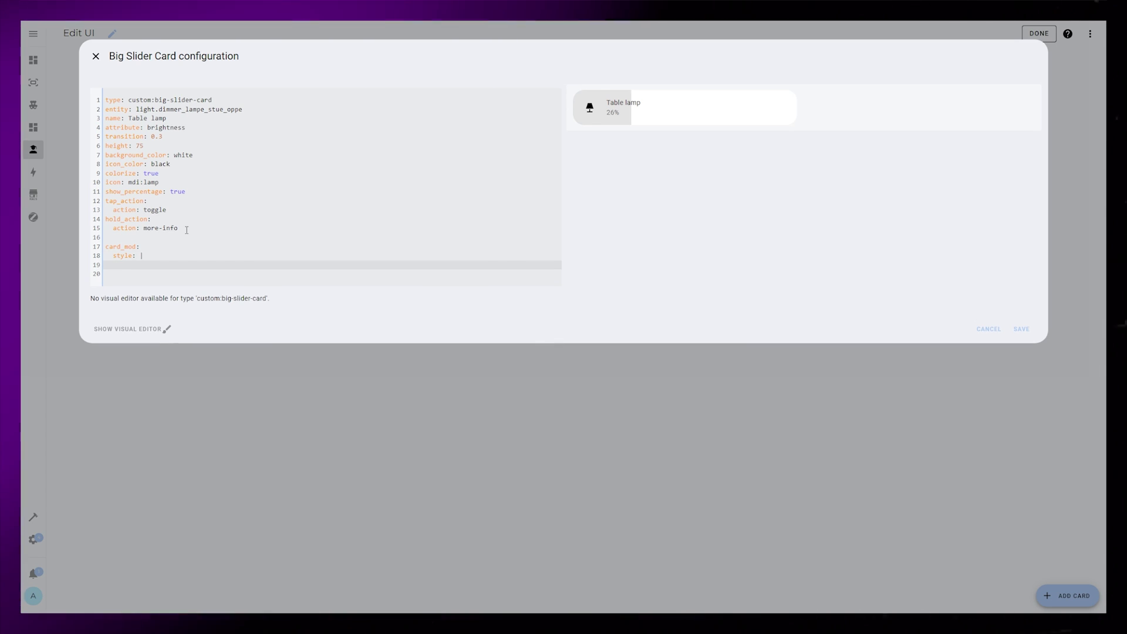
Add empty #container, #name, #percentage and #slider CSS rules to the style block.
{"action": "type", "text": "#container{}"}
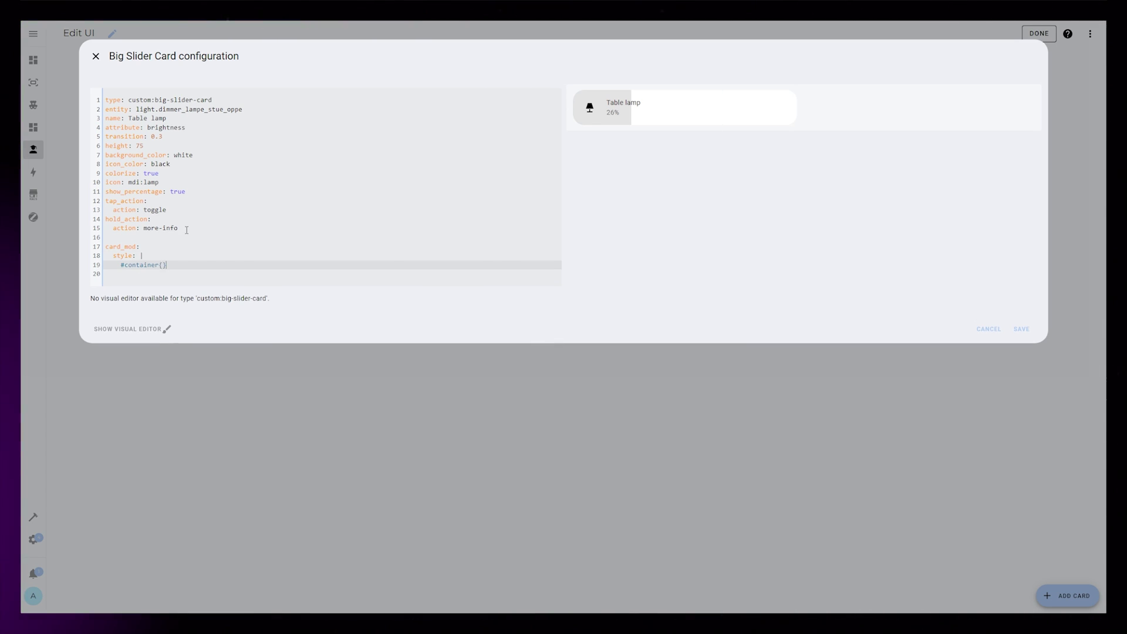
{"action": "key", "text": "Return"}
{"action": "type", "text": "#name{}"}
{"action": "key", "text": "Return"}
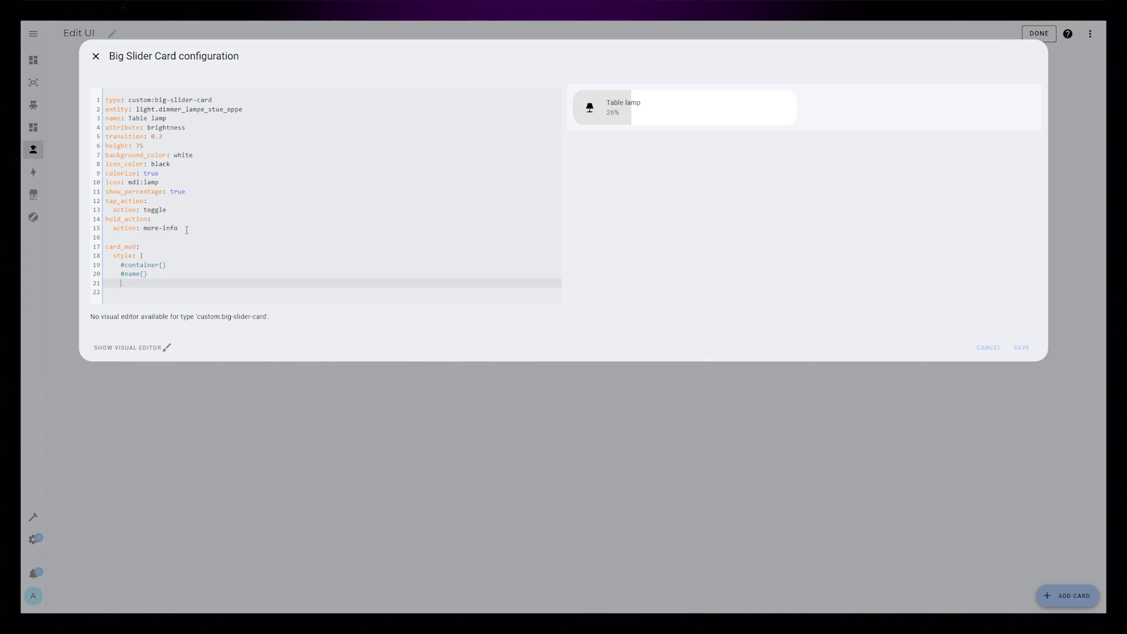
{"action": "type", "text": "#percentage{}"}
{"action": "key", "text": "Return"}
{"action": "type", "text": "#slider{}"}
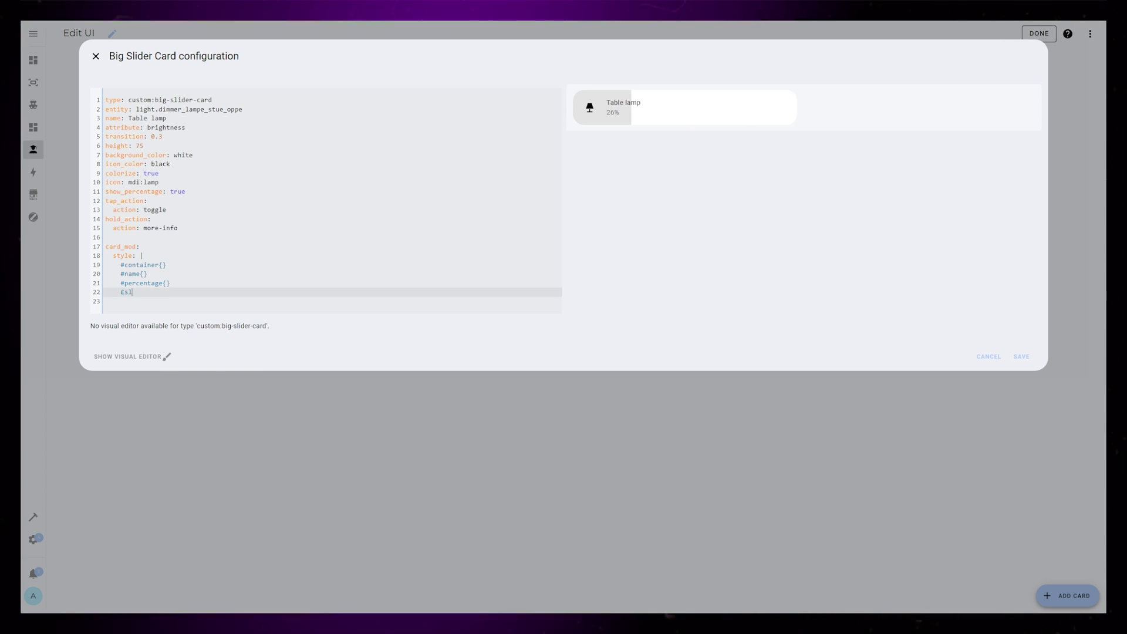
{"action": "key", "text": "Up"}
{"action": "key", "text": "Up"}
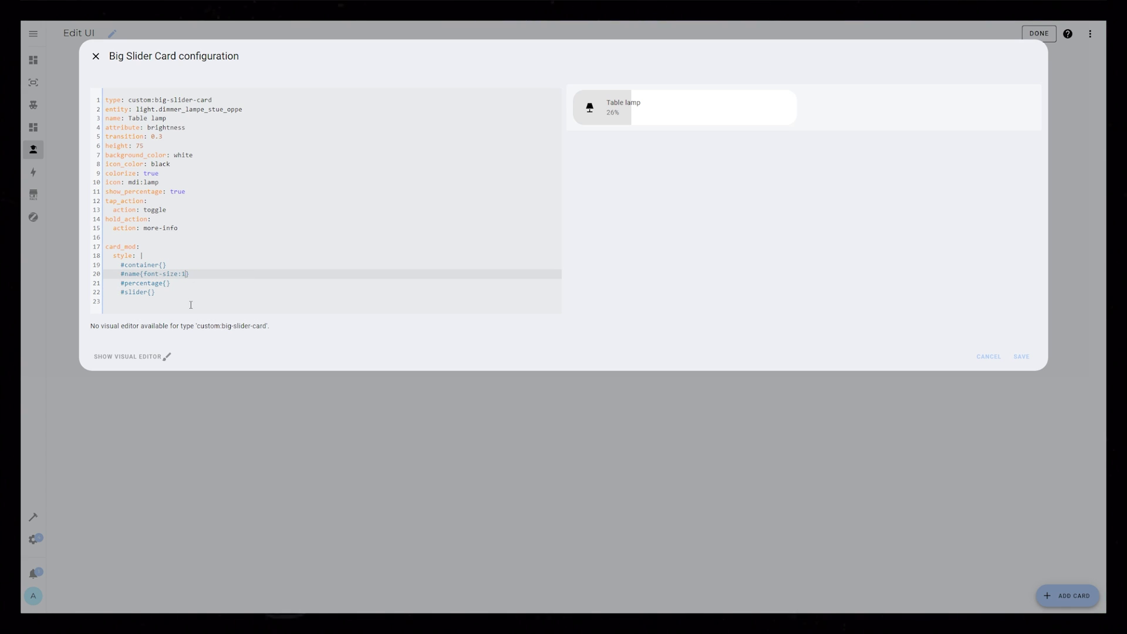
Give #name font-size 14px, font-weight 300 and opacity 0.7, each !important on its own line.
{"action": "type", "text": "font-size:14px"}
{"action": "type", "text": "!important;     "}
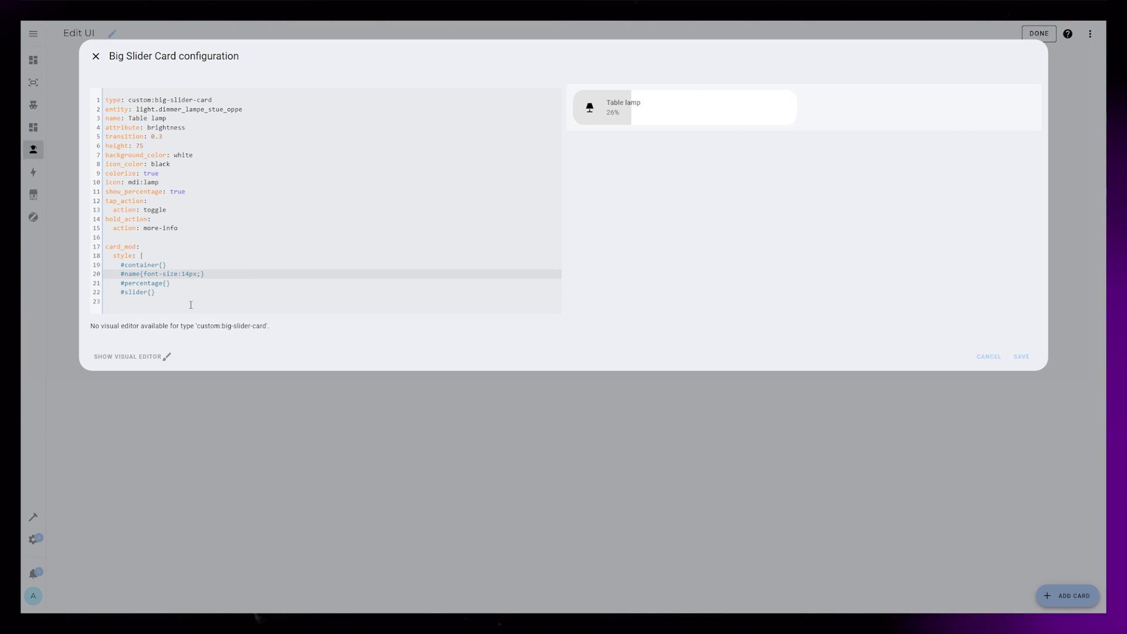
{"action": "type", "text": "font-weight:300!important;     "}
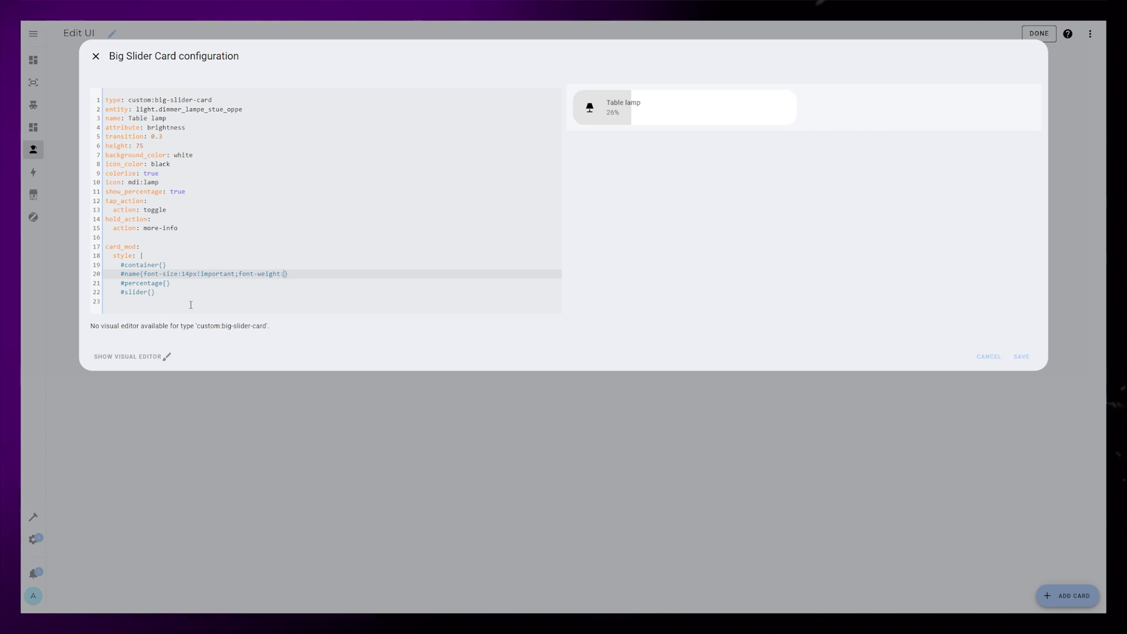
{"action": "type", "text": "opacity:0.7!important"}
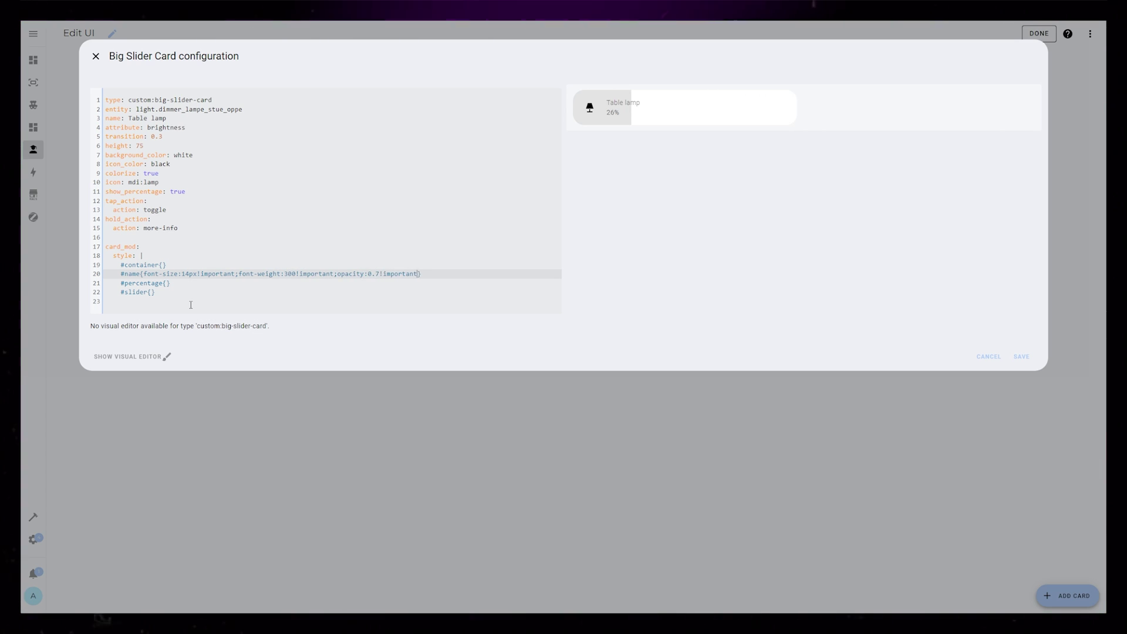
{"action": "type", "text": ";"}
{"action": "left_click", "coordinate": [143, 273]}
{"action": "key", "text": "Return"}
{"action": "left_click", "coordinate": [215, 283]}
{"action": "key", "text": "Return"}
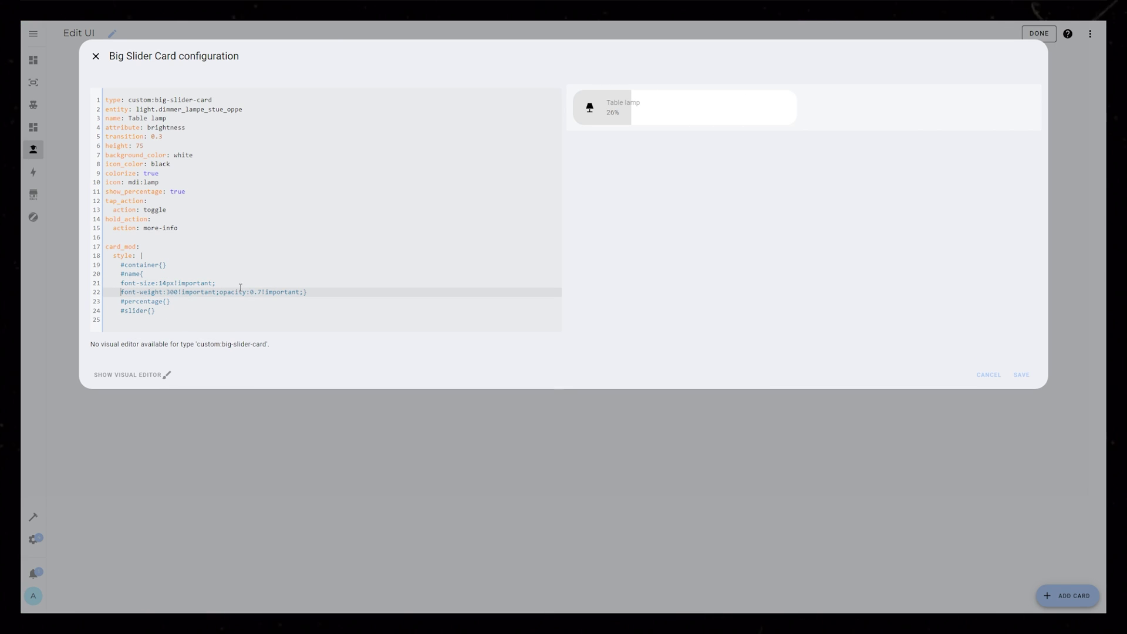
{"action": "left_click", "coordinate": [219, 292]}
{"action": "key", "text": "Return"}
{"action": "left_click_drag", "start_coordinate": [204, 302], "coordinate": [121, 284]}
{"action": "key", "text": "Tab"}
{"action": "left_click", "coordinate": [212, 302]}
{"action": "key", "text": "Return"}
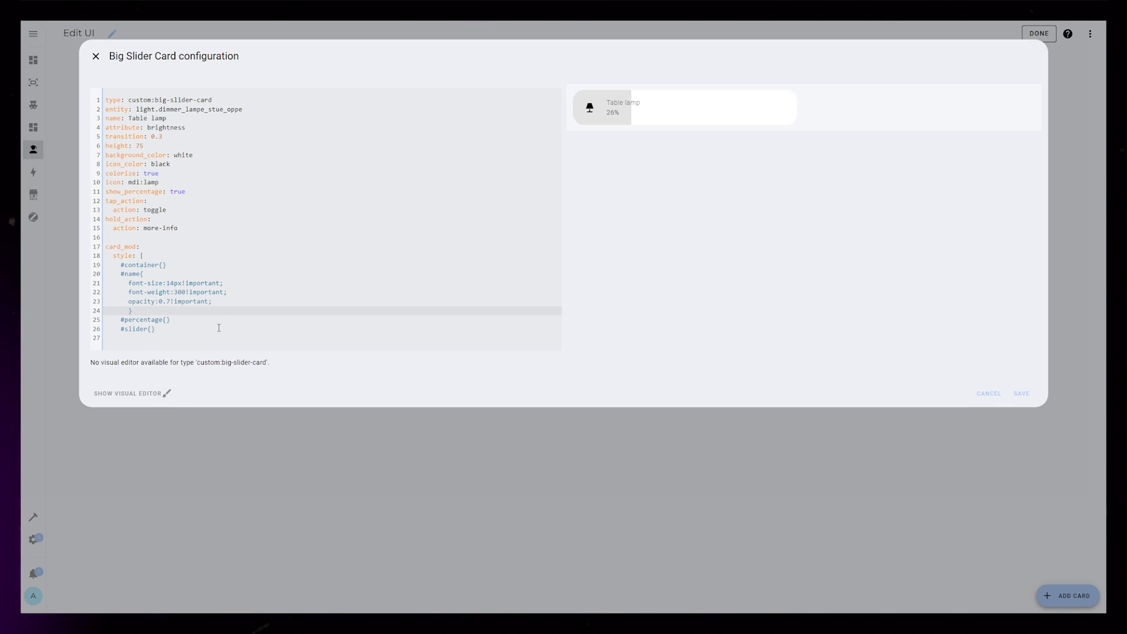
{"action": "key", "text": "BackSpace"}
Adjust the #percentage rule's font size and add color: black !important.
{"action": "left_click", "coordinate": [219, 319]}
{"action": "key", "text": "Return"}
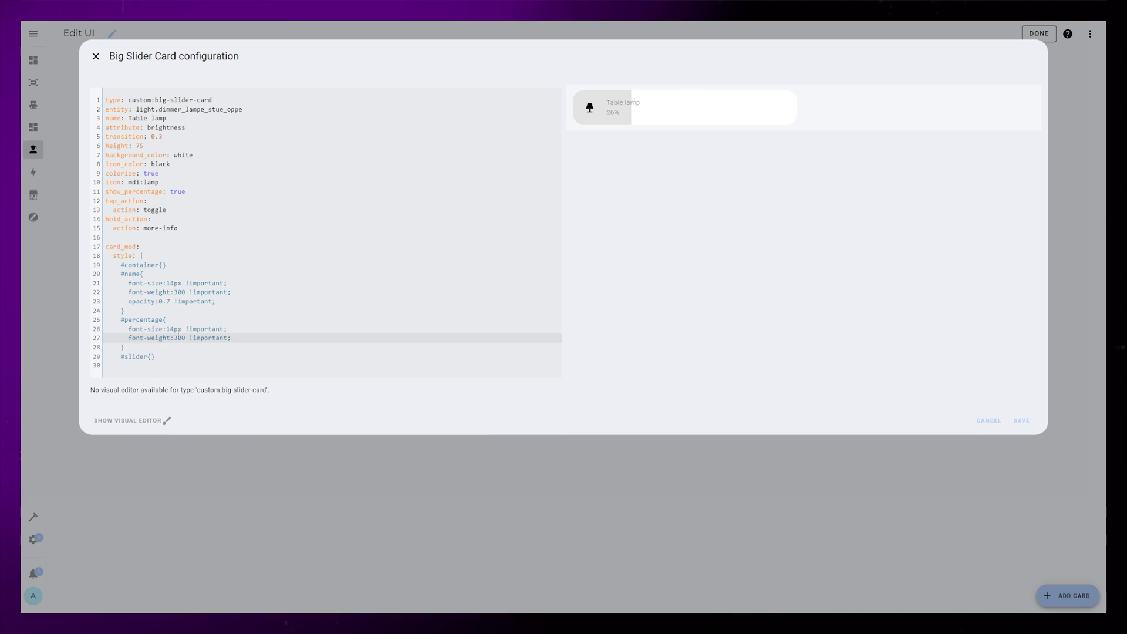
{"action": "left_click_drag", "start_coordinate": [174, 329], "coordinate": [174, 338]}
{"action": "type", "text": "65"}
{"action": "left_click", "coordinate": [242, 337]}
{"action": "key", "text": "Return"}
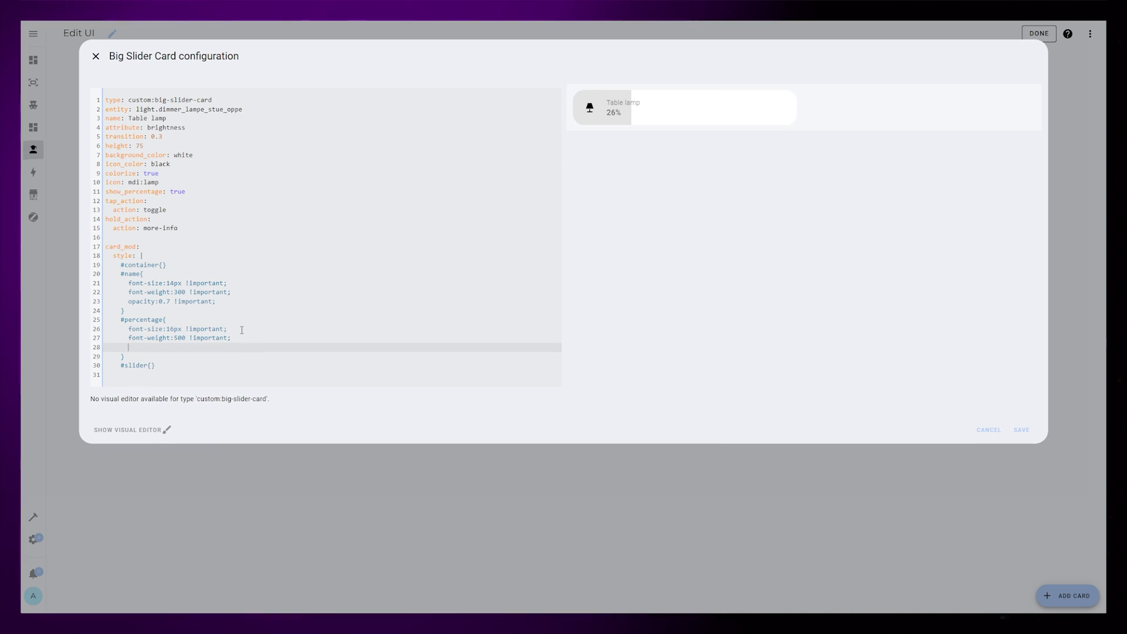
{"action": "type", "text": "color: black !important;"}
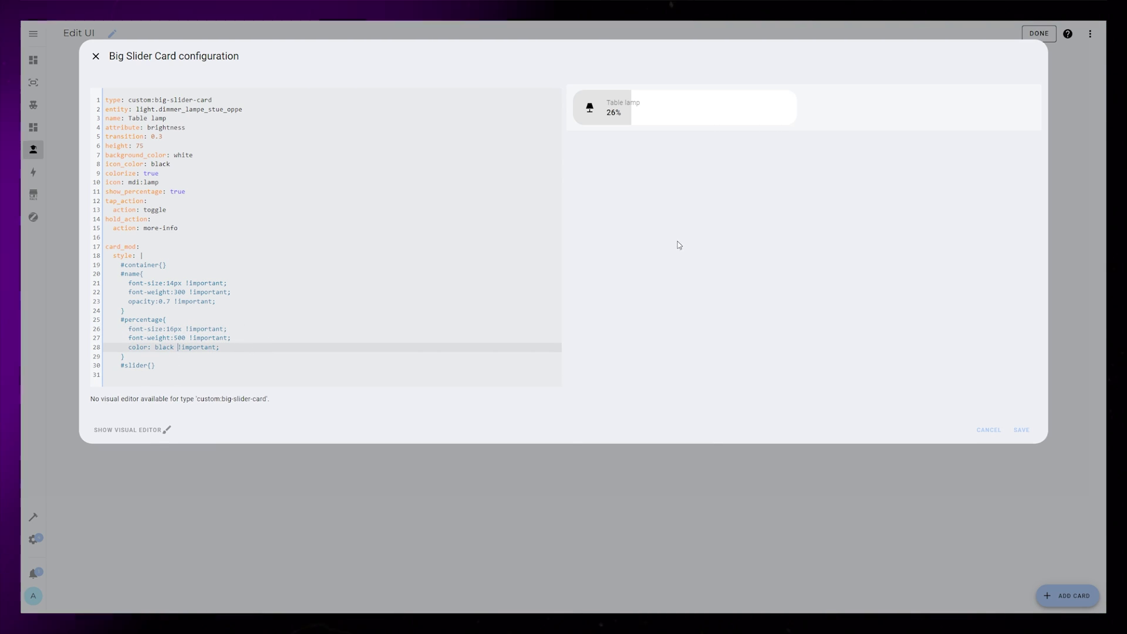
Give #slider opacity: 1 and background var(--active-light), after testing red and yellow.
{"action": "left_click", "coordinate": [152, 366]}
{"action": "key", "text": "Return"}
{"action": "type", "text": "opacity"}
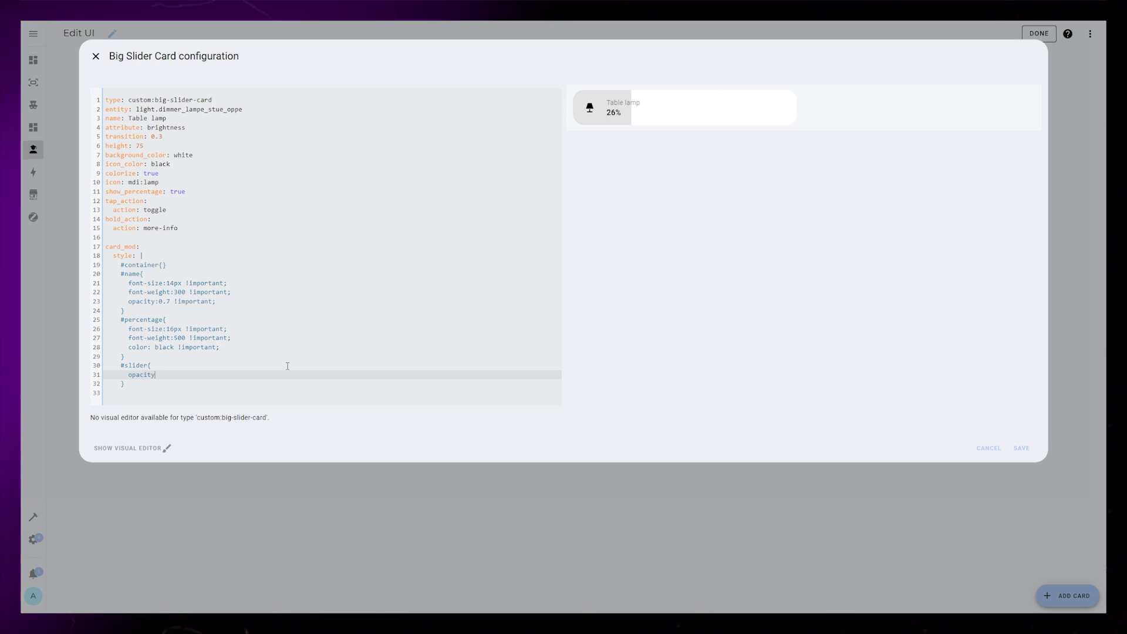
{"action": "type", "text": ": 1 !important;"}
{"action": "key", "text": "Return"}
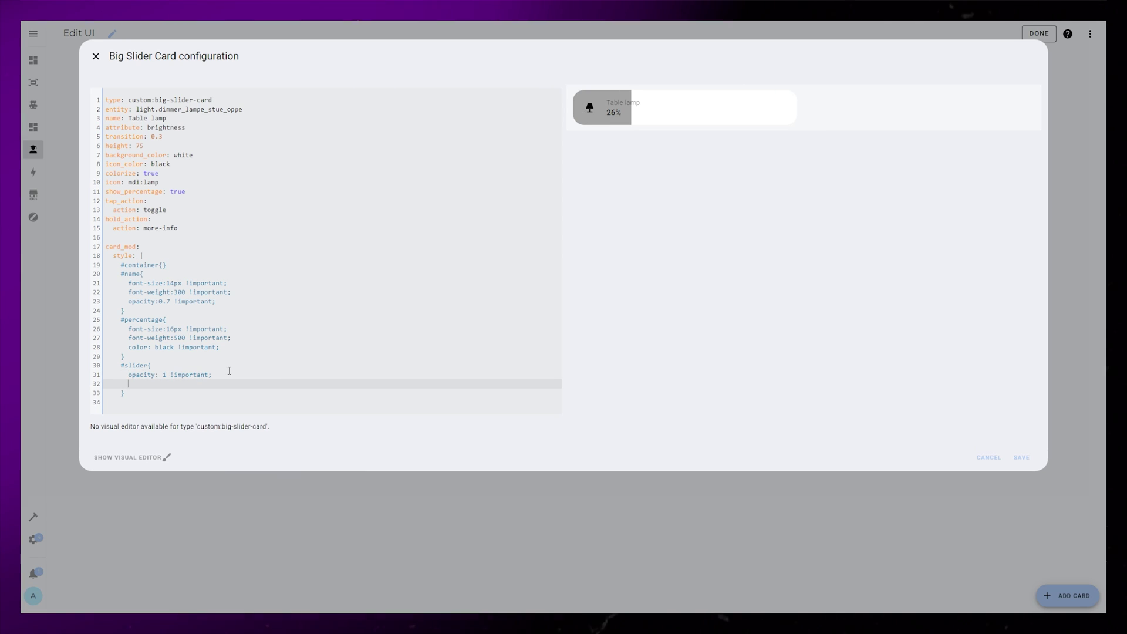
{"action": "type", "text": "background: red !important;;"}
{"action": "double_click", "coordinate": [180, 384]}
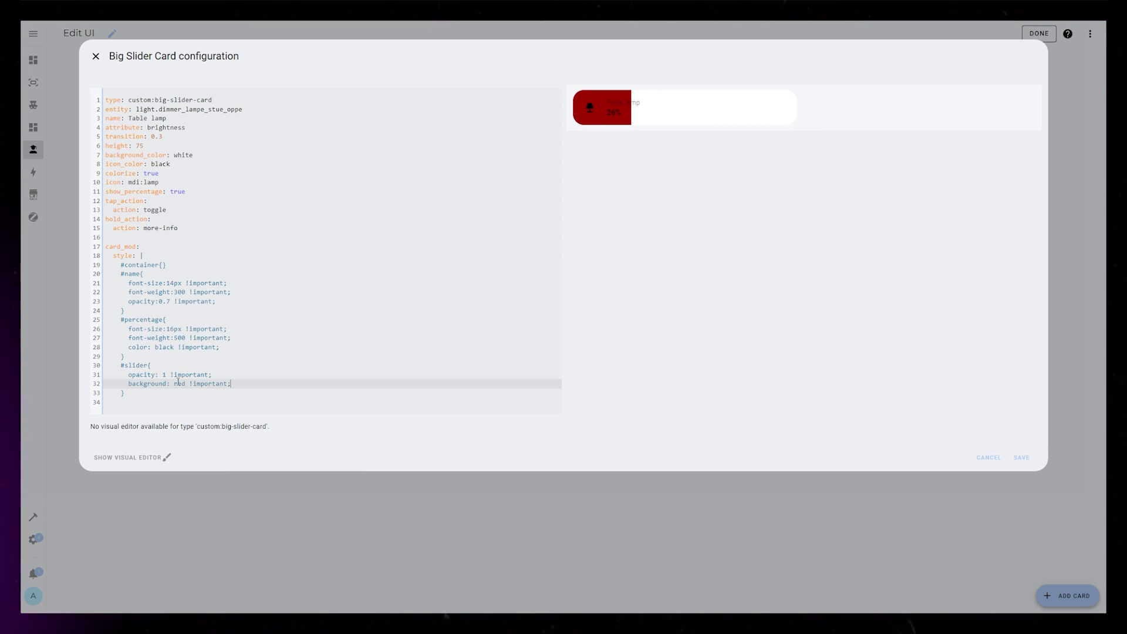
{"action": "type", "text": "yellow"}
{"action": "left_click_drag", "start_coordinate": [231, 384], "coordinate": [174, 384]}
{"action": "key", "text": "BackSpace"}
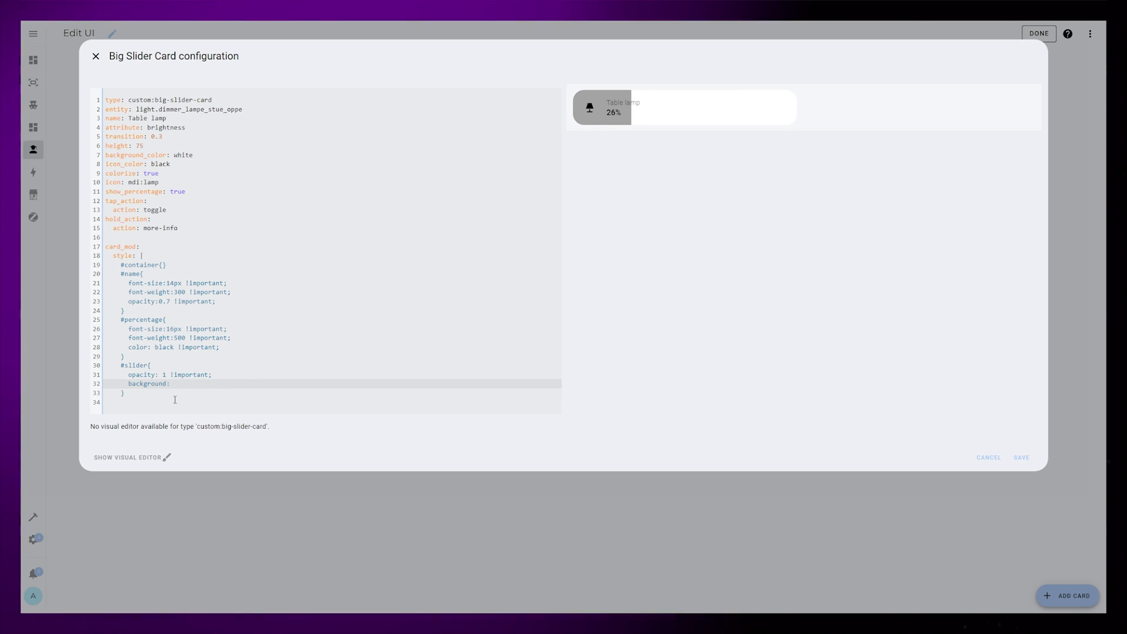
{"action": "type", "text": "var"}
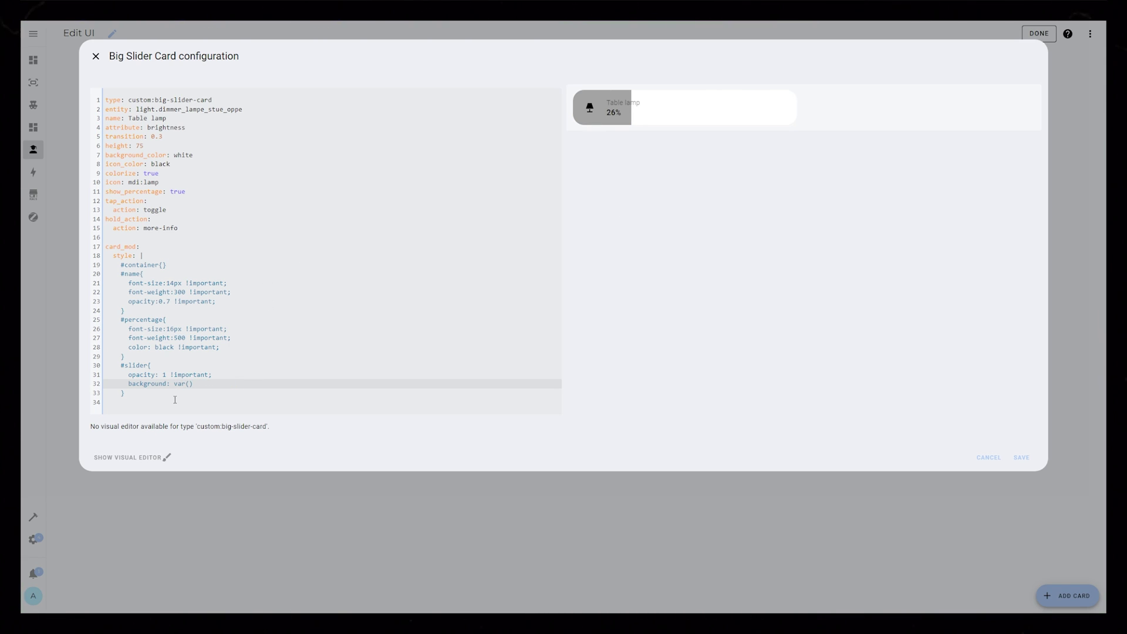
{"action": "type", "text": "(--active-light"}
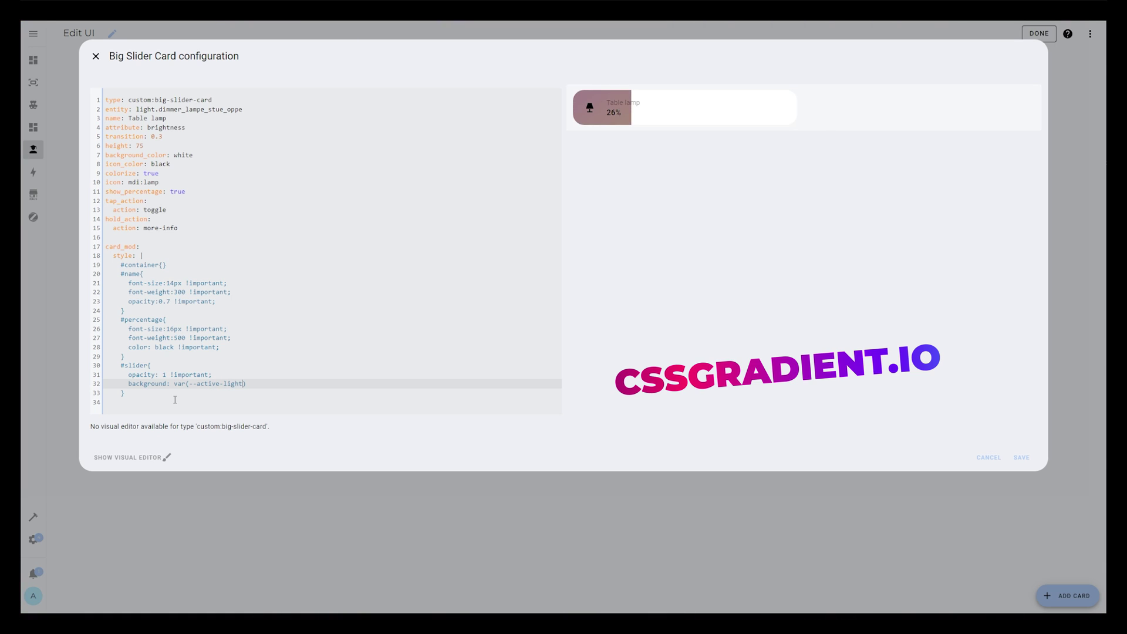
{"action": "type", "text": ") !i"}
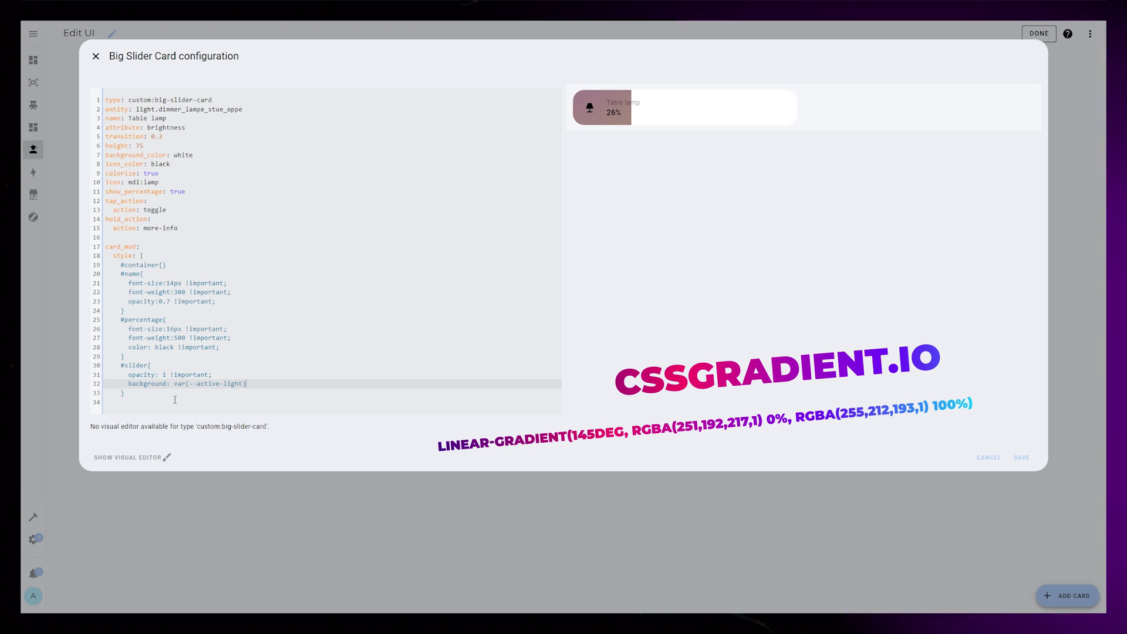
{"action": "type", "text": "mportant;"}
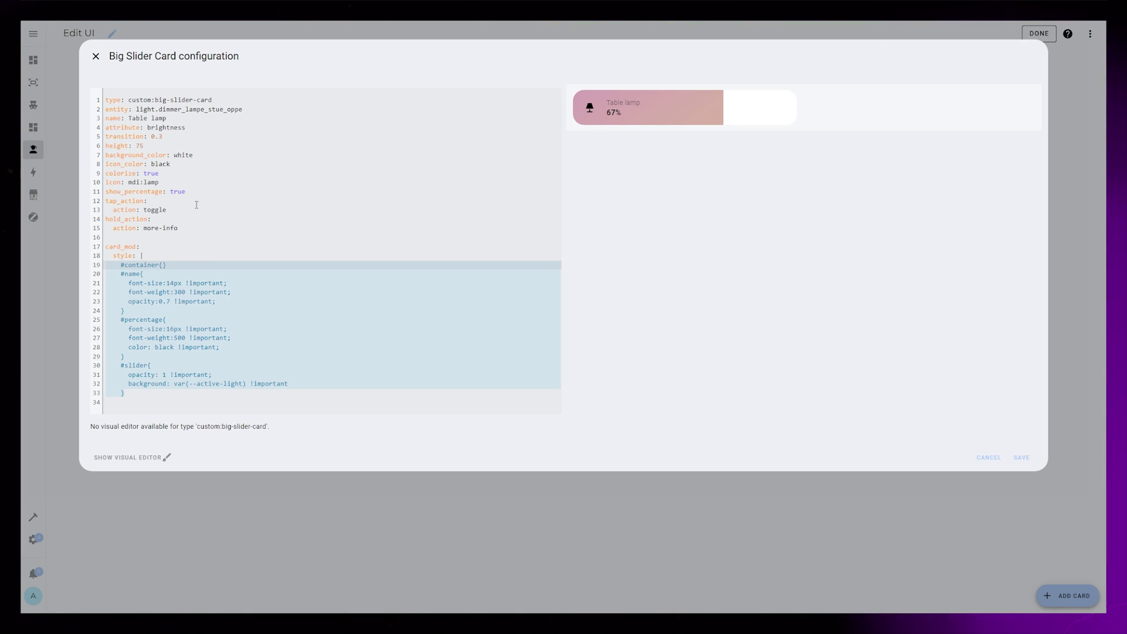
Delete colorize: true and start an is_state('light.dimmer_lampe_stue_oppe', 'on') template condition.
{"action": "left_click_drag", "start_coordinate": [159, 174], "coordinate": [182, 166]}
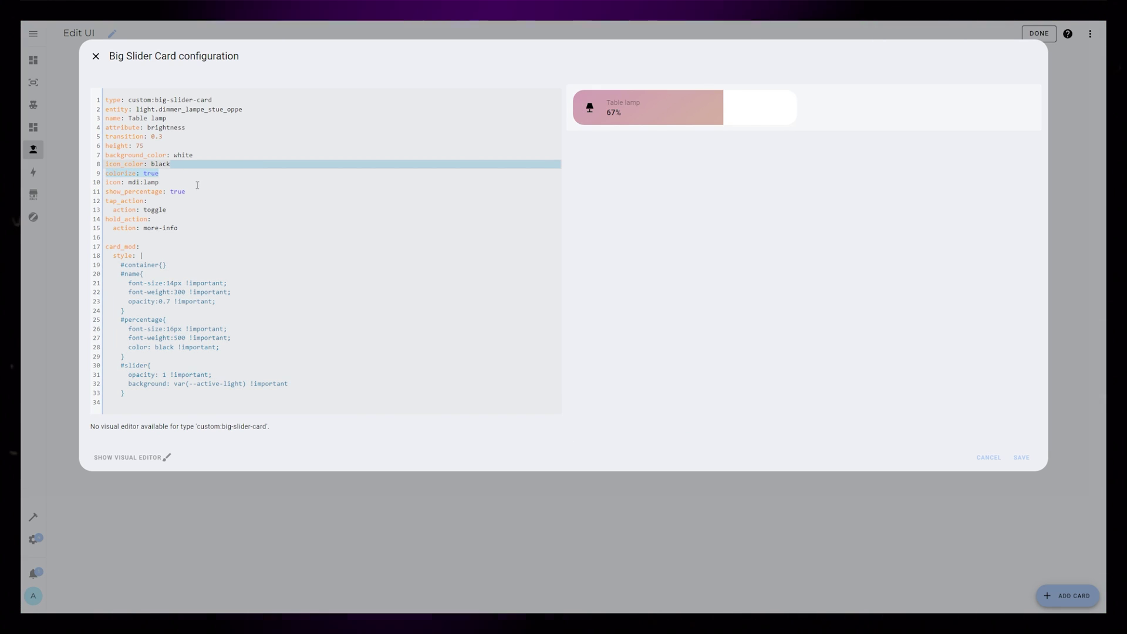
{"action": "key", "text": "BackSpace"}
{"action": "left_click_drag", "start_coordinate": [651, 111], "coordinate": [565, 112]}
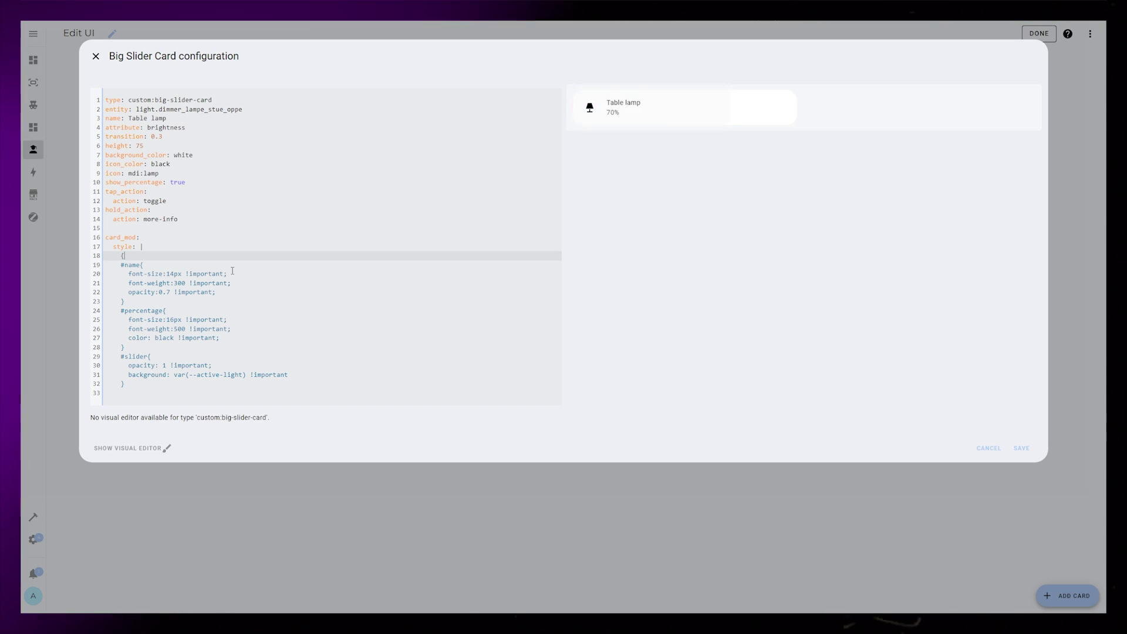
{"action": "type", "text": "_state('light.dimmer_lampe_stue_oppe', 'on') %"}
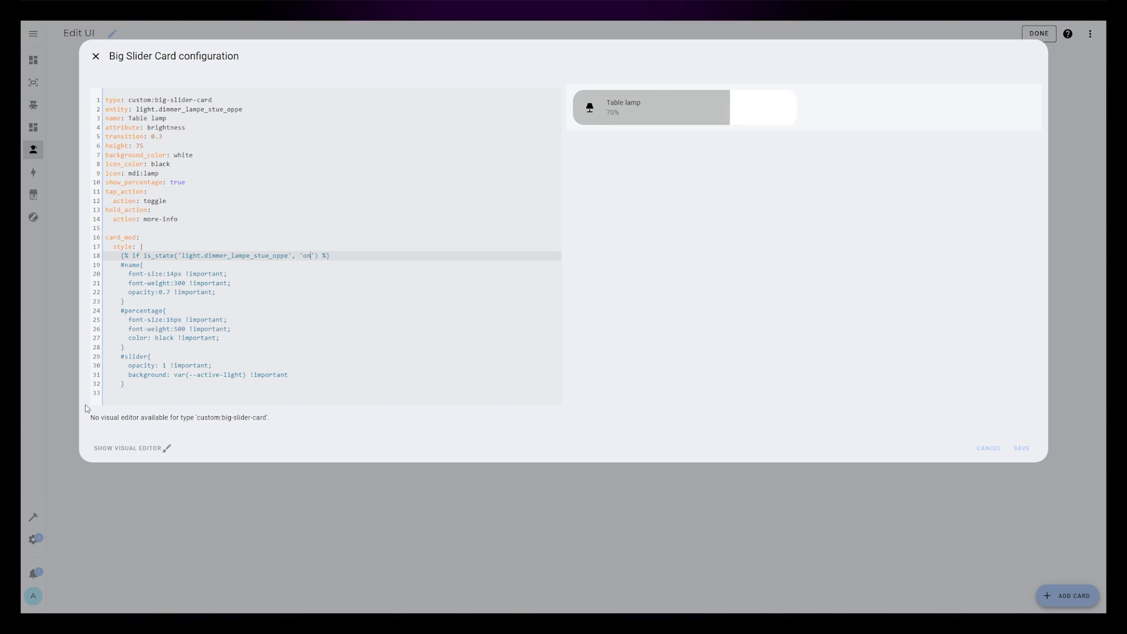
Add a {% else %} tag on the last line of the style block.
{"action": "left_click", "coordinate": [171, 399]}
{"action": "type", "text": "{%%"}
{"action": "key", "text": "Left"}
{"action": "key", "text": "Left"}
{"action": "type", "text": "else"}
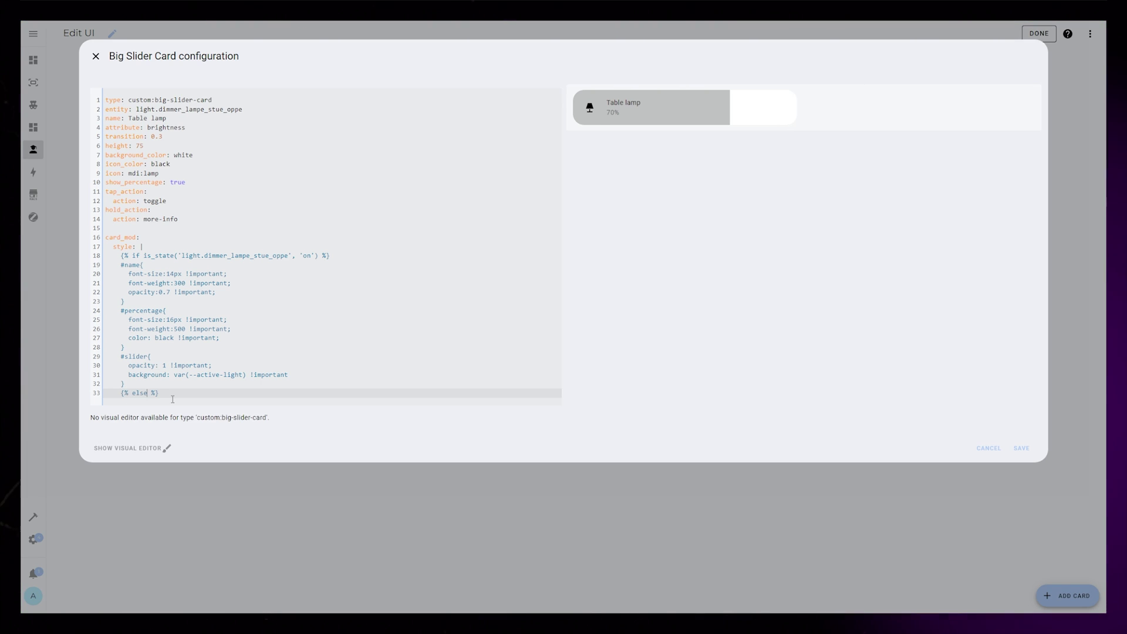
{"action": "key", "text": "Return"}
{"action": "key", "text": "Return"}
{"action": "key", "text": "Return"}
{"action": "key", "text": "Return"}
{"action": "key", "text": "Return"}
{"action": "key", "text": "Return"}
{"action": "key", "text": "Up"}
{"action": "key", "text": "Up"}
{"action": "key", "text": "Up"}
{"action": "key", "text": "Up"}
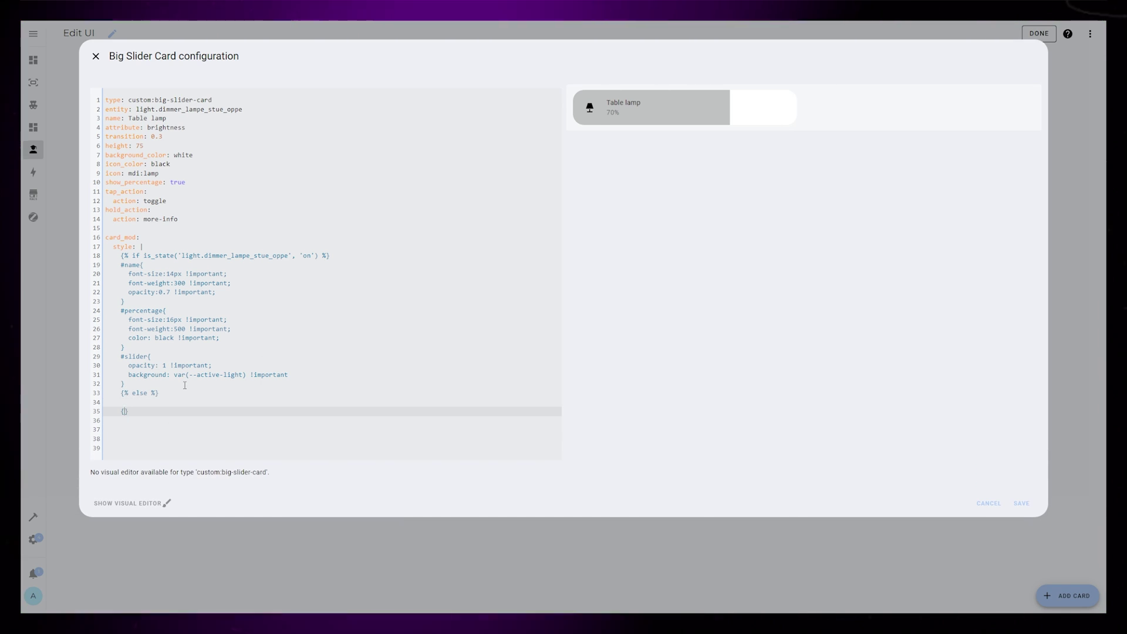
Indent the on-state #name, #percentage and #slider rules and copy them under else.
{"action": "left_click_drag", "start_coordinate": [254, 383], "coordinate": [106, 264]}
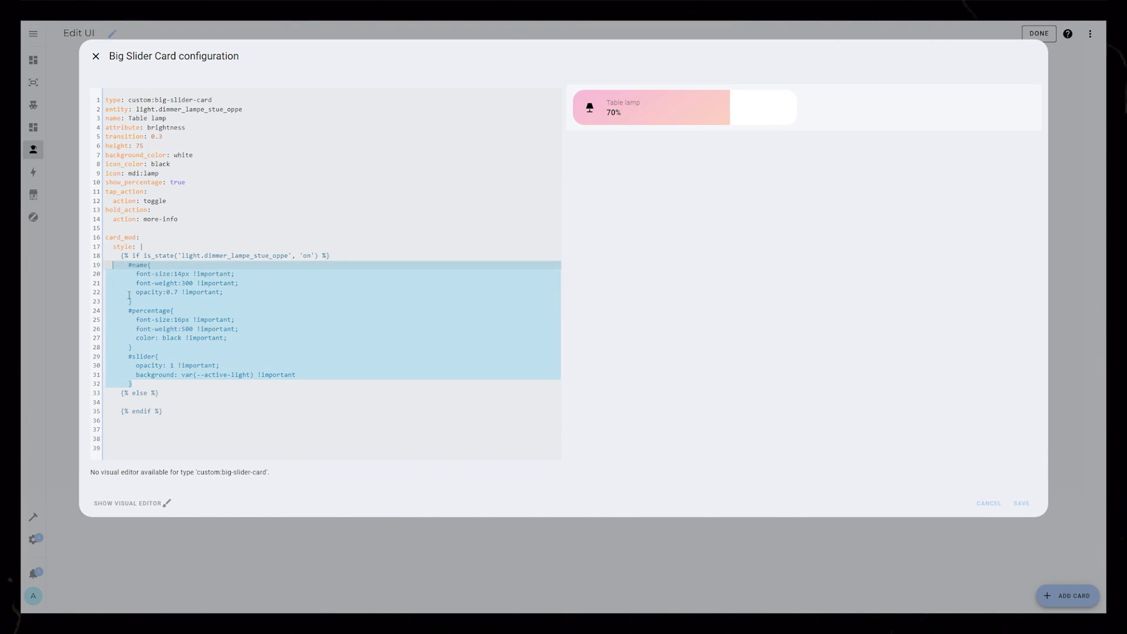
{"action": "key", "text": "Tab"}
{"action": "key", "text": "ctrl+c"}
{"action": "left_click", "coordinate": [117, 400]}
{"action": "key", "text": "ctrl+v"}
Insert an empty #container{} rule at the start of the else branch.
{"action": "left_click", "coordinate": [175, 391]}
{"action": "key", "text": "Return"}
{"action": "key", "text": "Tab"}
{"action": "type", "text": "#container{}"}
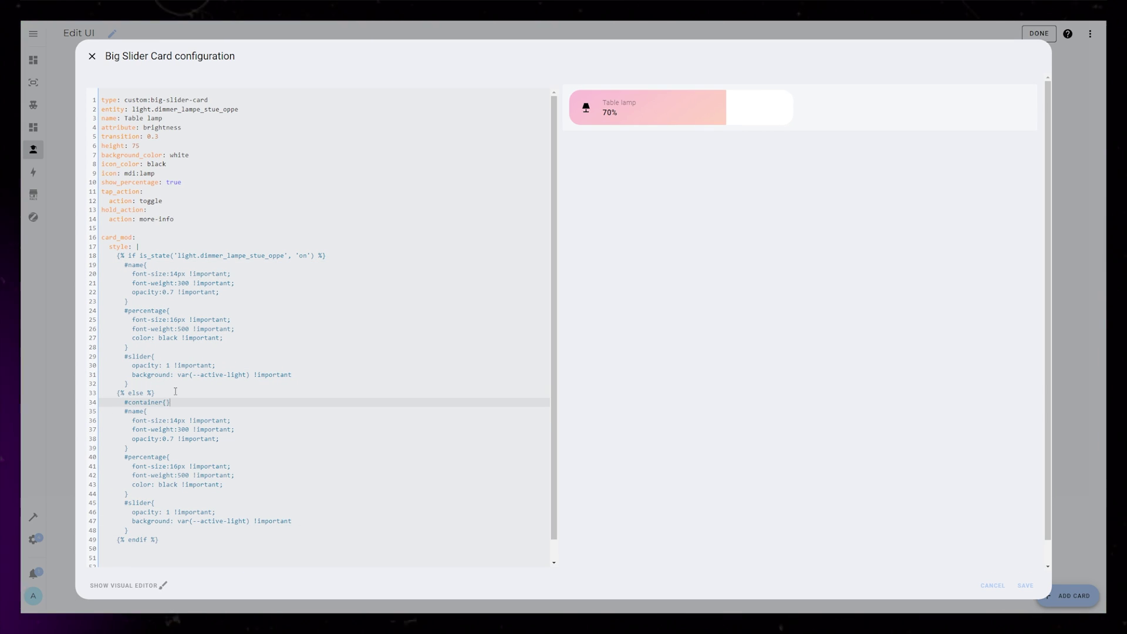
{"action": "key", "text": "Left"}
{"action": "key", "text": "Return"}
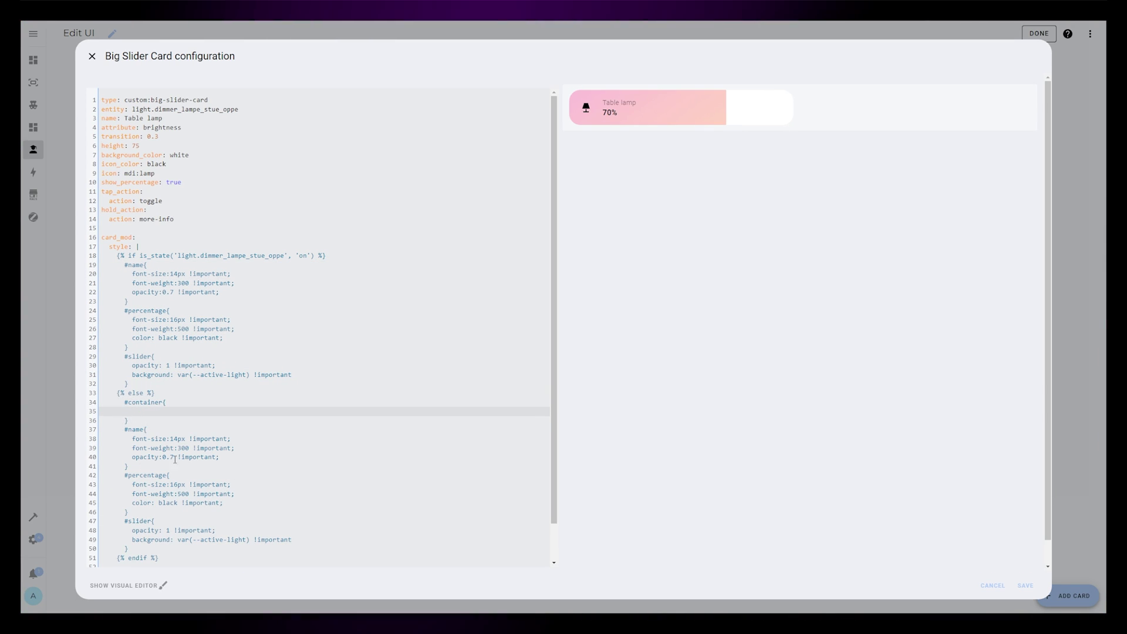
Give the off-state container a black background and the name and percentage white text.
{"action": "type", "text": "background:"}
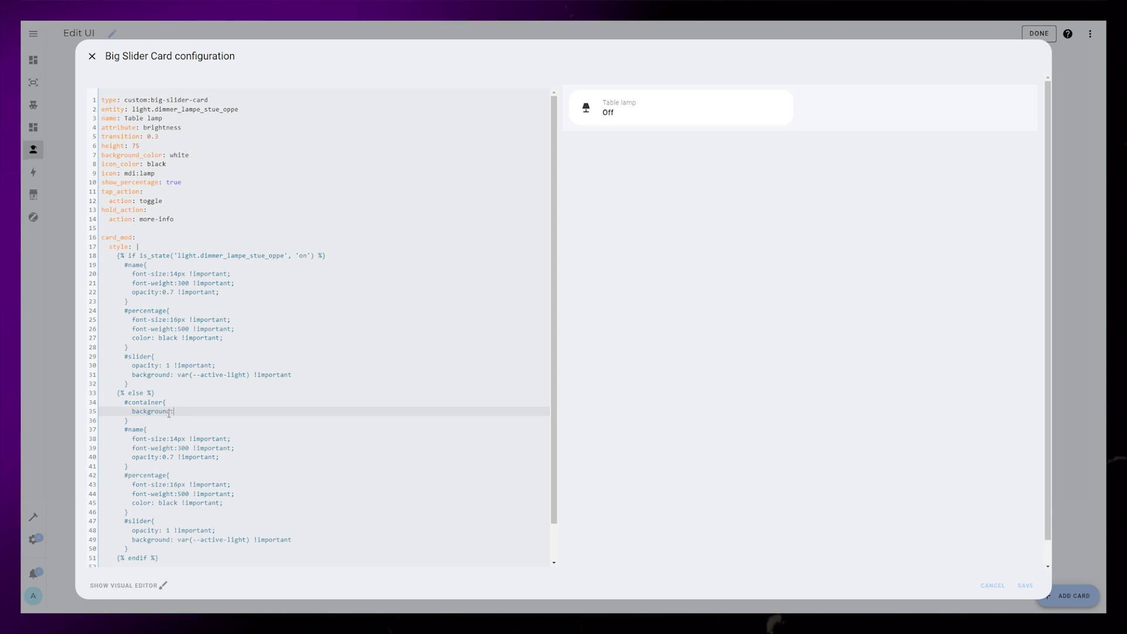
{"action": "type", "text": " black !important;"}
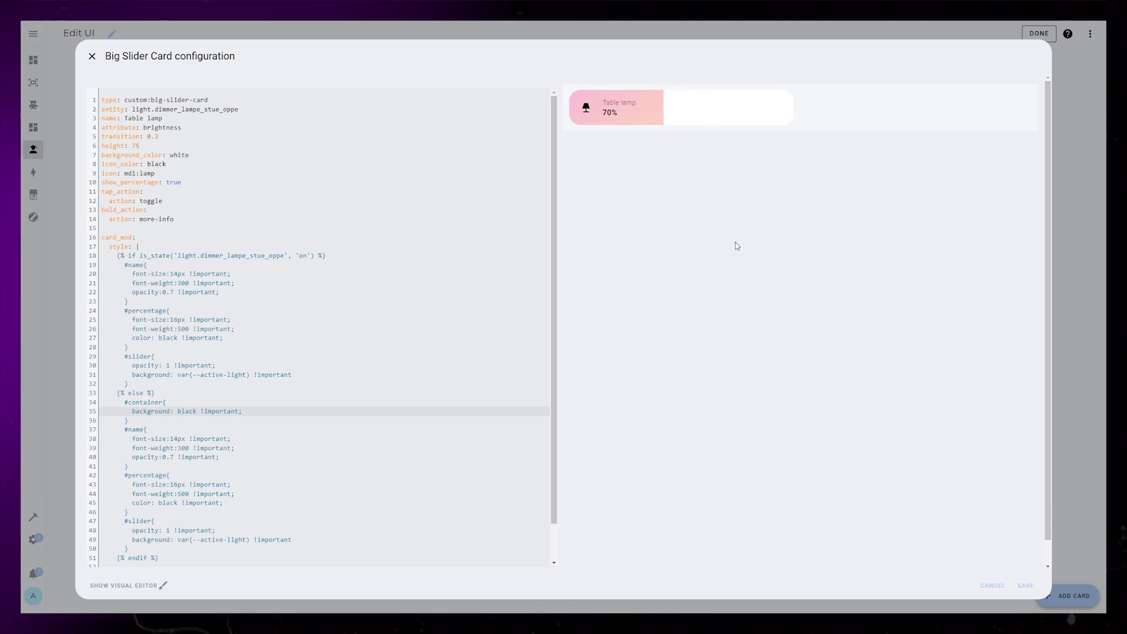
{"action": "left_click", "coordinate": [200, 431]}
{"action": "key", "text": "Return"}
{"action": "type", "text": "color: white !important;"}
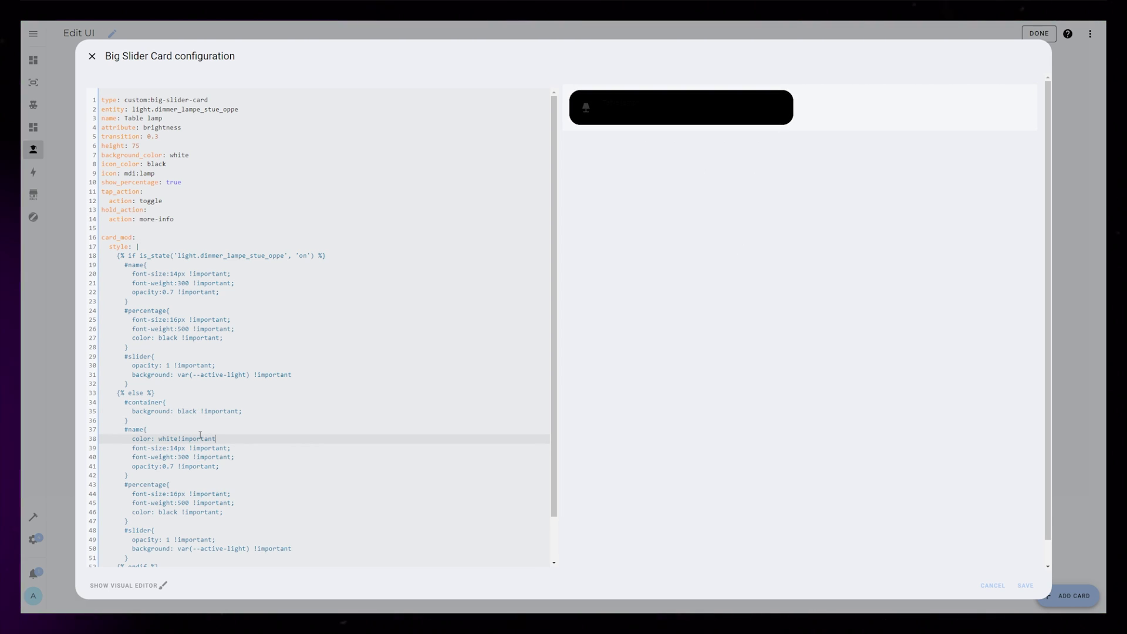
{"action": "scroll", "coordinate": [202, 444], "scroll_direction": "down", "scroll_amount": 2}
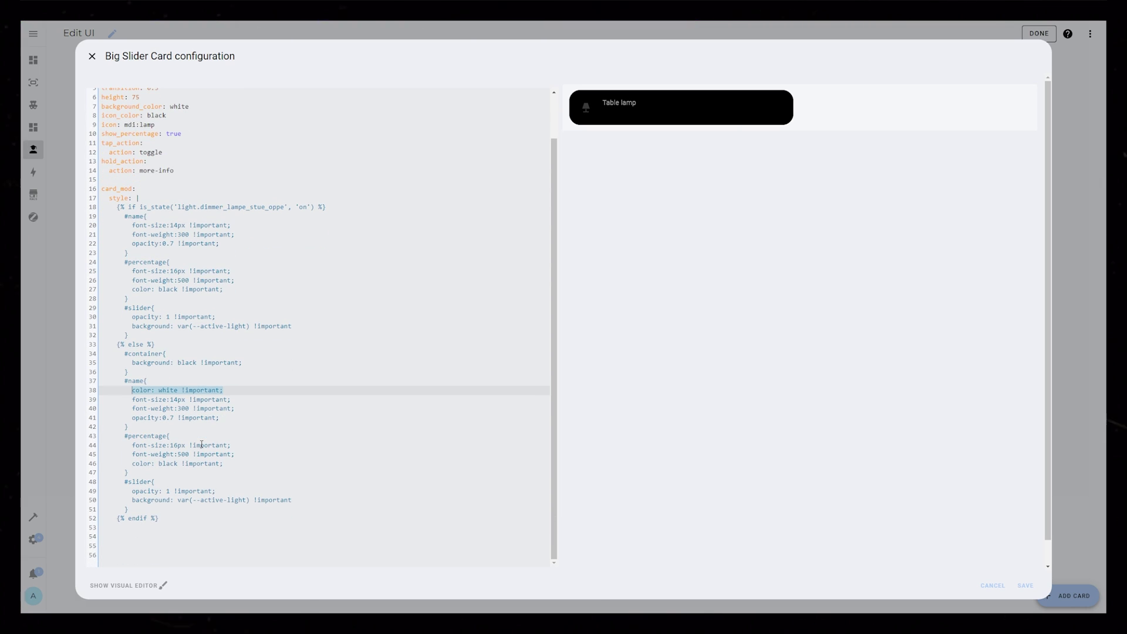
{"action": "left_click", "coordinate": [242, 408]}
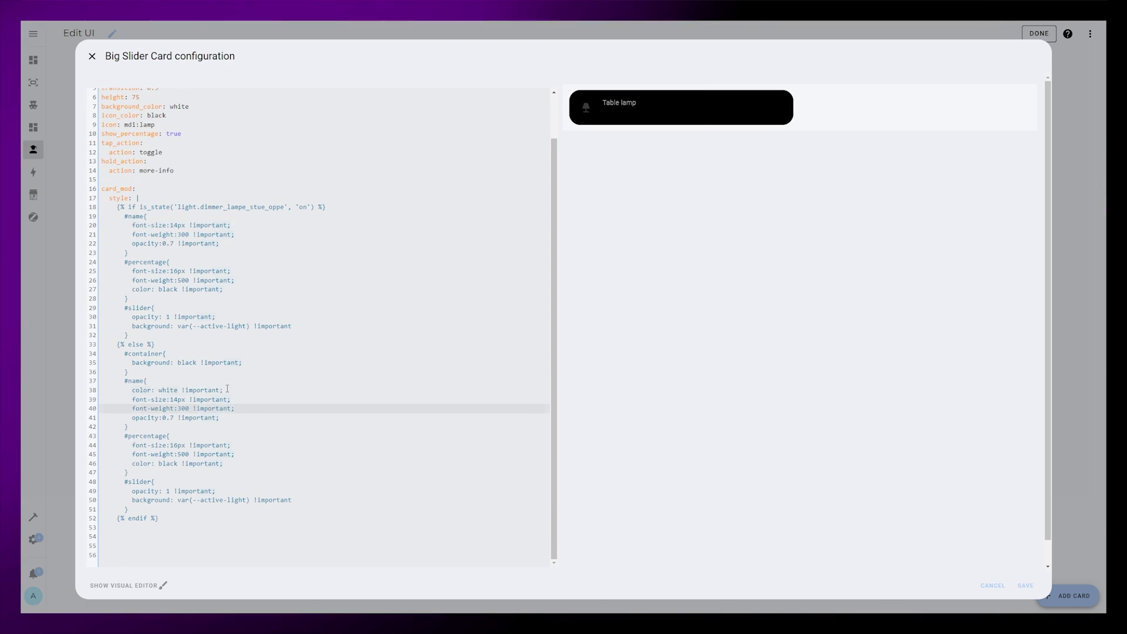
{"action": "left_click_drag", "start_coordinate": [227, 472], "coordinate": [234, 464]}
{"action": "key", "text": "BackSpace"}
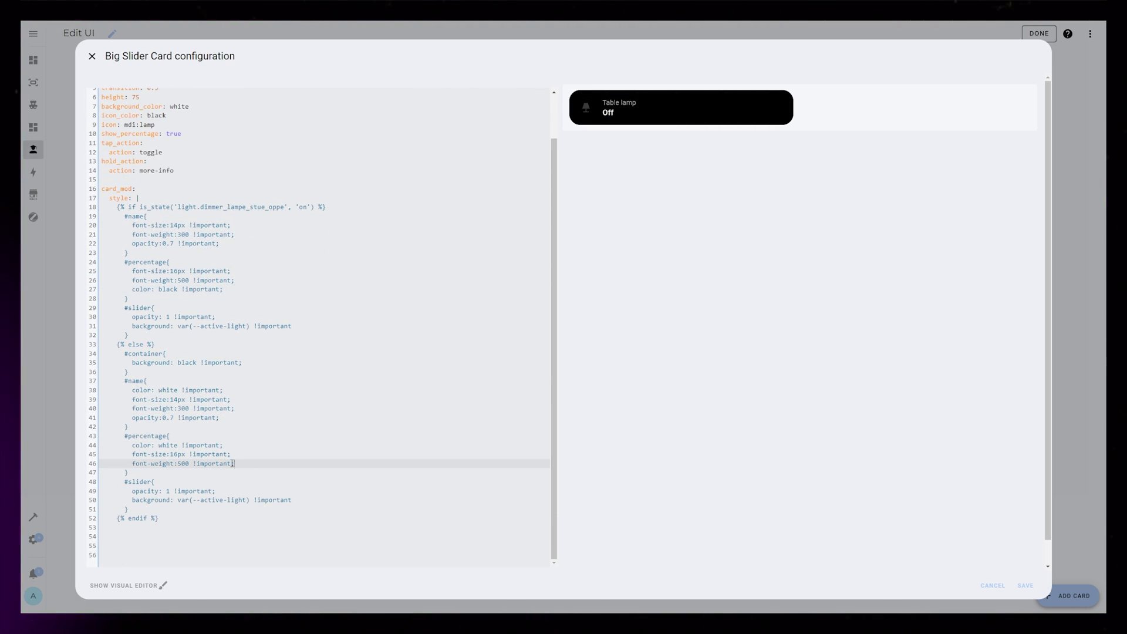
{"action": "key", "text": "ctrl+z"}
{"action": "key", "text": "ctrl+z"}
{"action": "key", "text": "ctrl+z"}
{"action": "left_click_drag", "start_coordinate": [159, 464], "coordinate": [163, 463]}
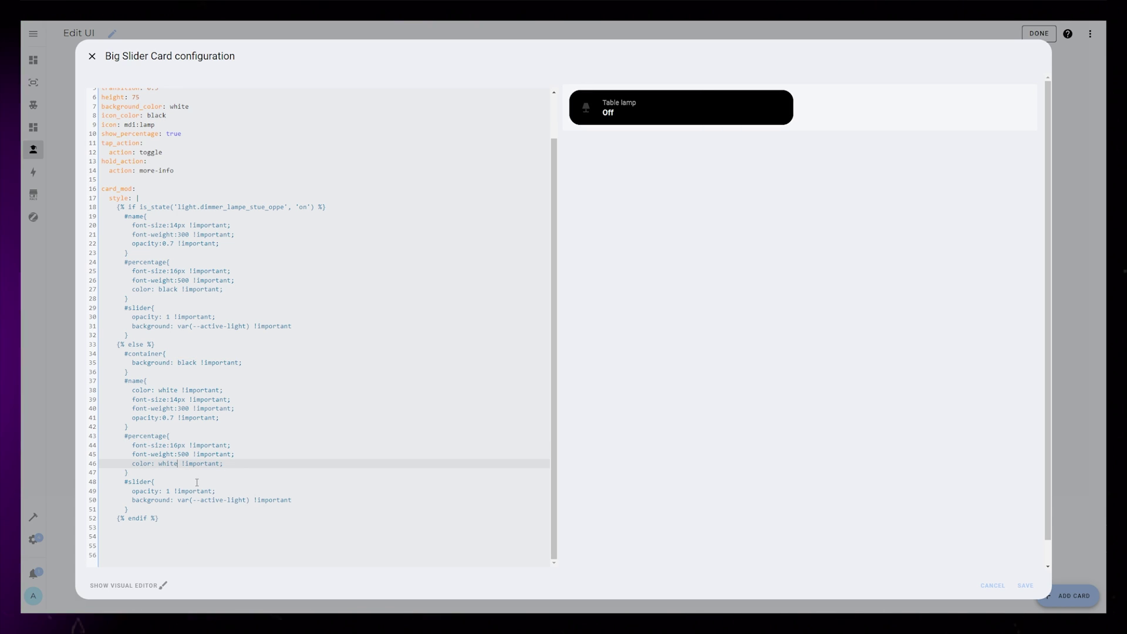
Rename the off-state #slider rule to #icon and add filter: none !important.
{"action": "double_click", "coordinate": [148, 481]}
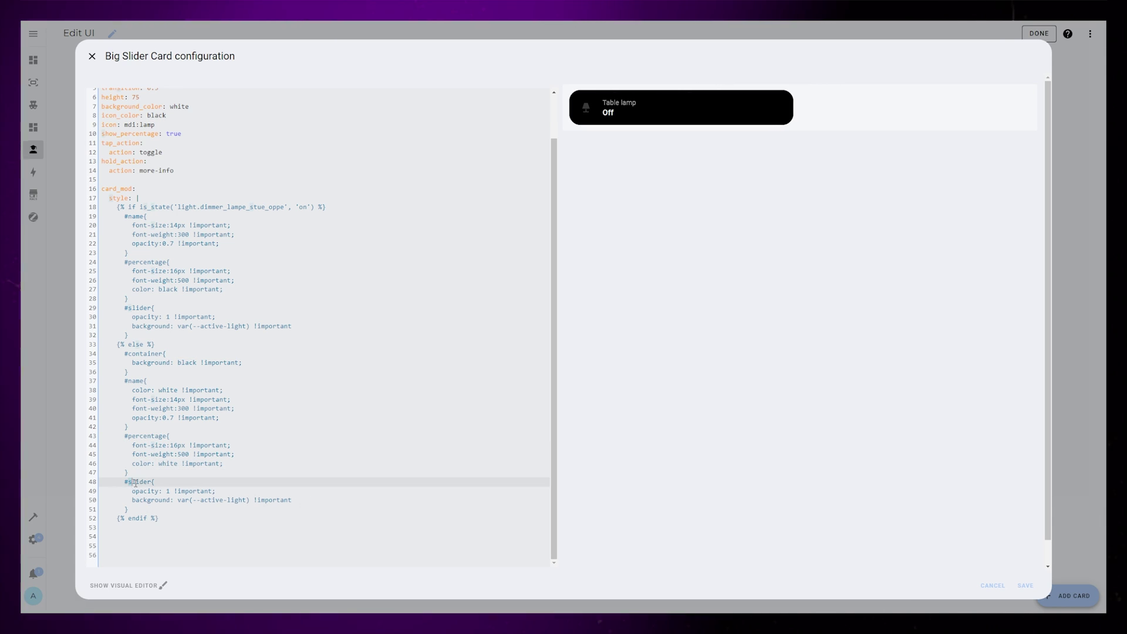
{"action": "type", "text": "icon{"}
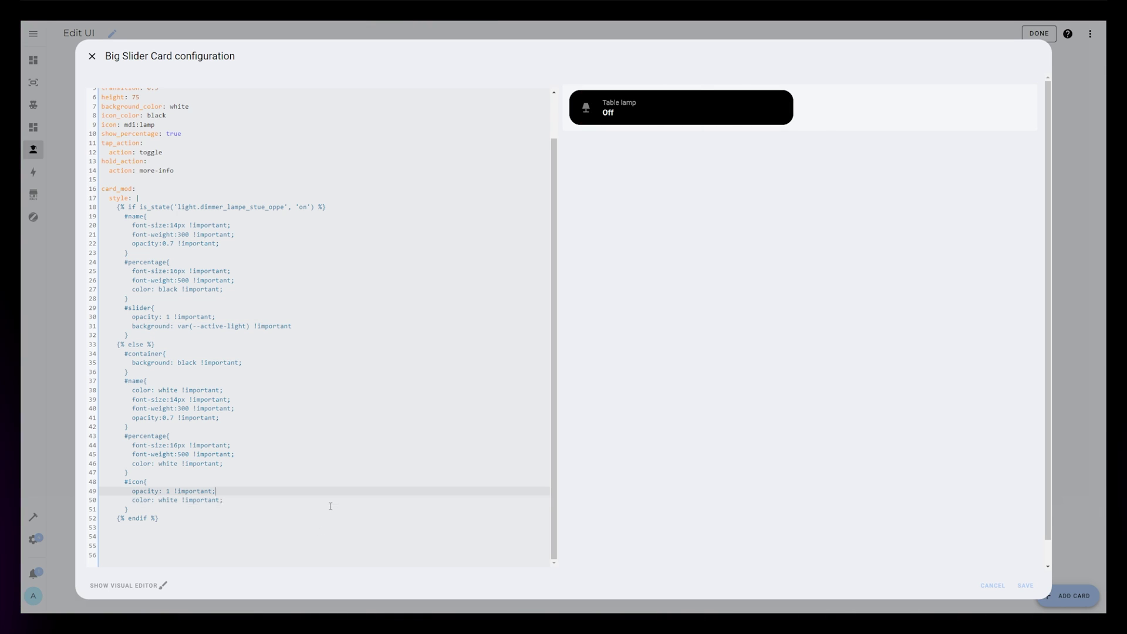
{"action": "key", "text": "Return"}
{"action": "type", "text": "filter: none !important;"}
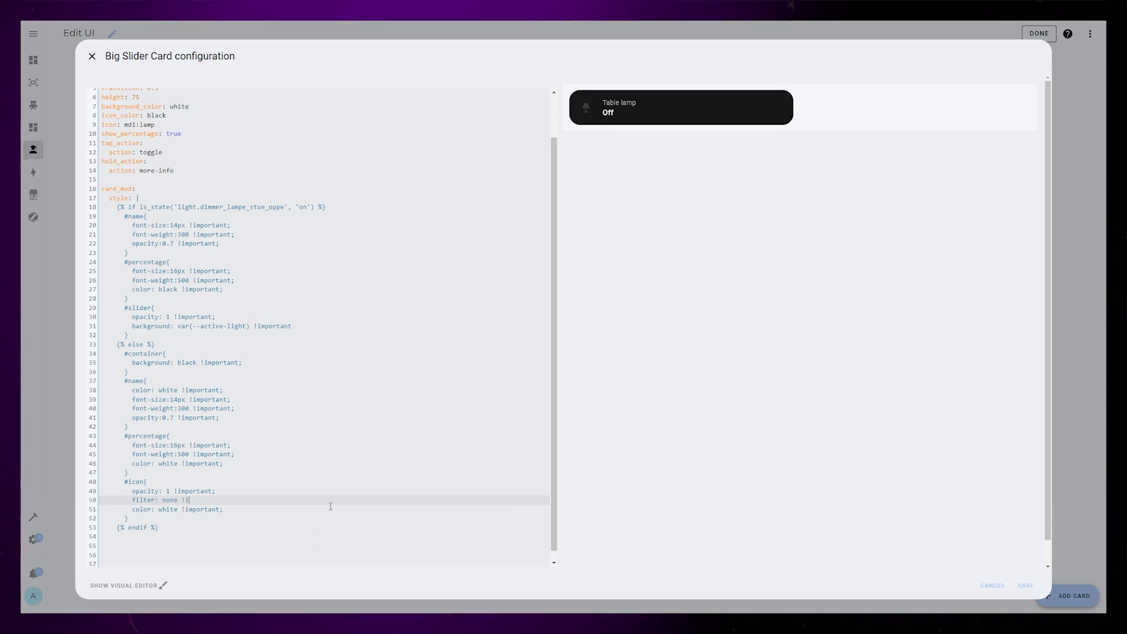
Turn the Table lamp on, dim it to about 10%, then switch it off to check both styles.
{"action": "left_click", "coordinate": [692, 123]}
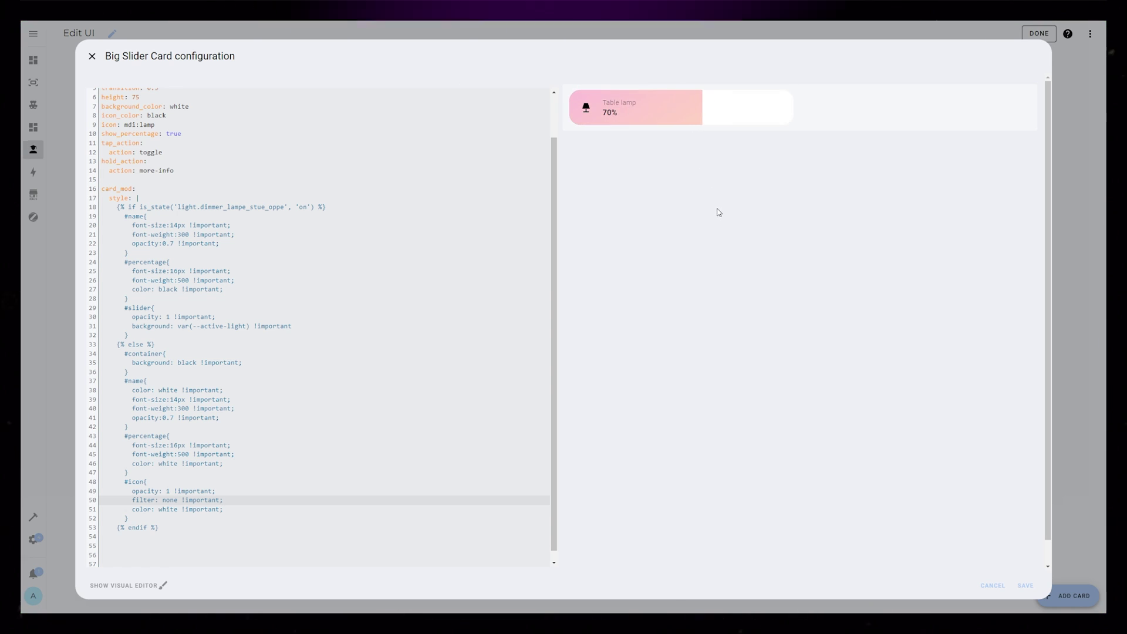
{"action": "mouse_move", "coordinate": [754, 108]}
{"action": "left_mouse_down"}
{"action": "mouse_move", "coordinate": [609, 125]}
{"action": "mouse_move", "coordinate": [743, 112]}
{"action": "left_mouse_up"}
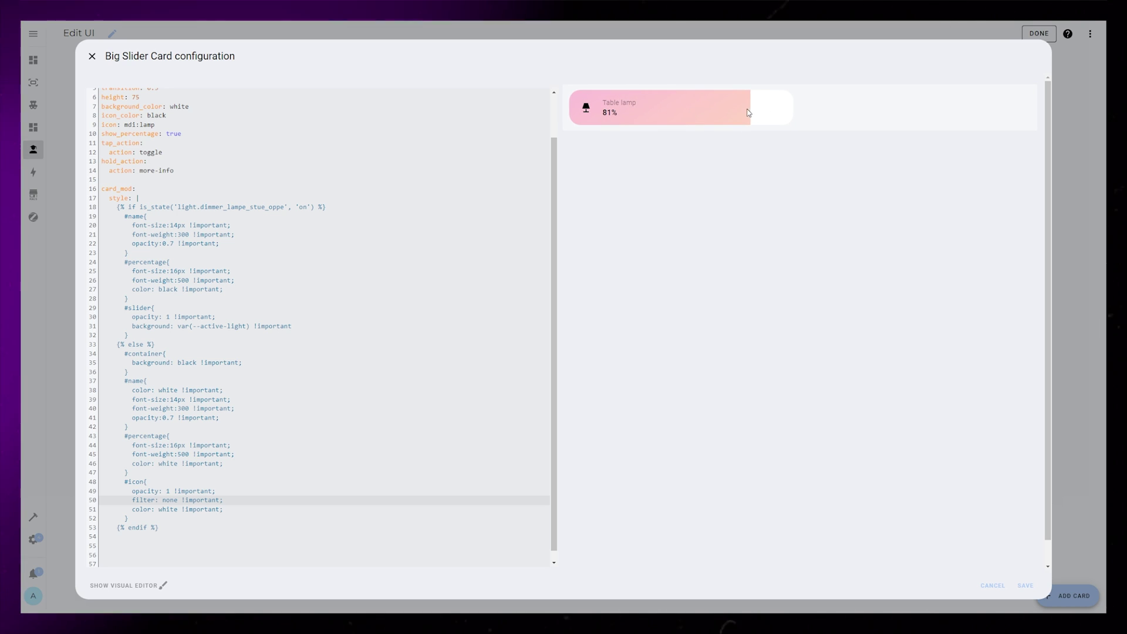
{"action": "left_click_drag", "start_coordinate": [595, 121], "coordinate": [581, 119]}
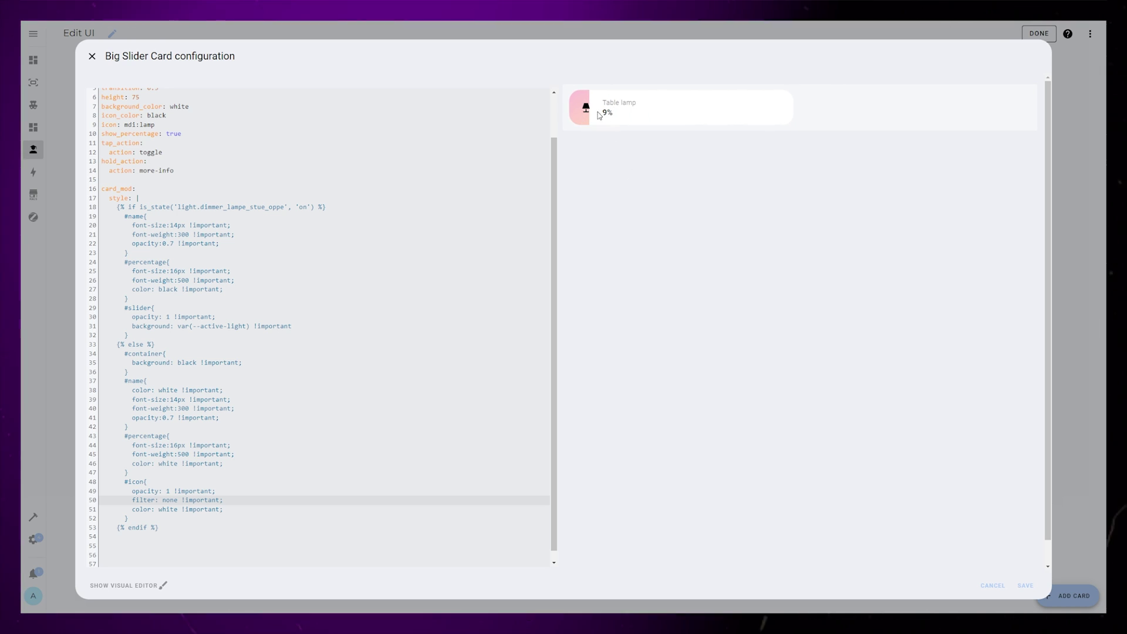
{"action": "left_click", "coordinate": [686, 117]}
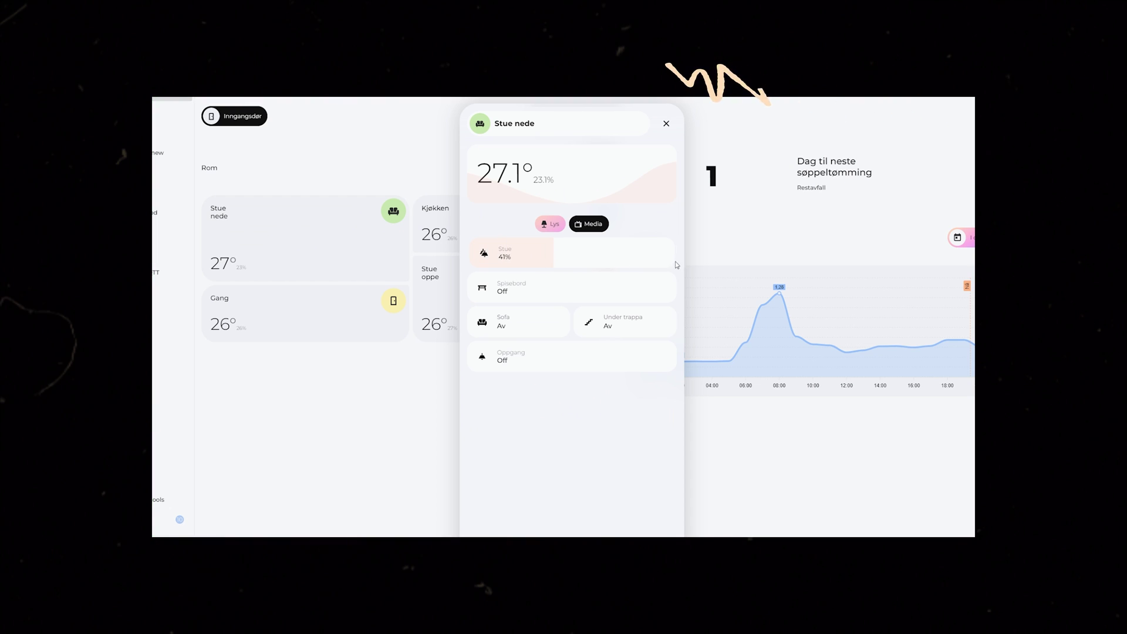
Raise Stue to 55% brightness, then switch on Spisebord and set it to 31%.
{"action": "left_click_drag", "start_coordinate": [675, 266], "coordinate": [722, 257]}
{"action": "left_click", "coordinate": [534, 291]}
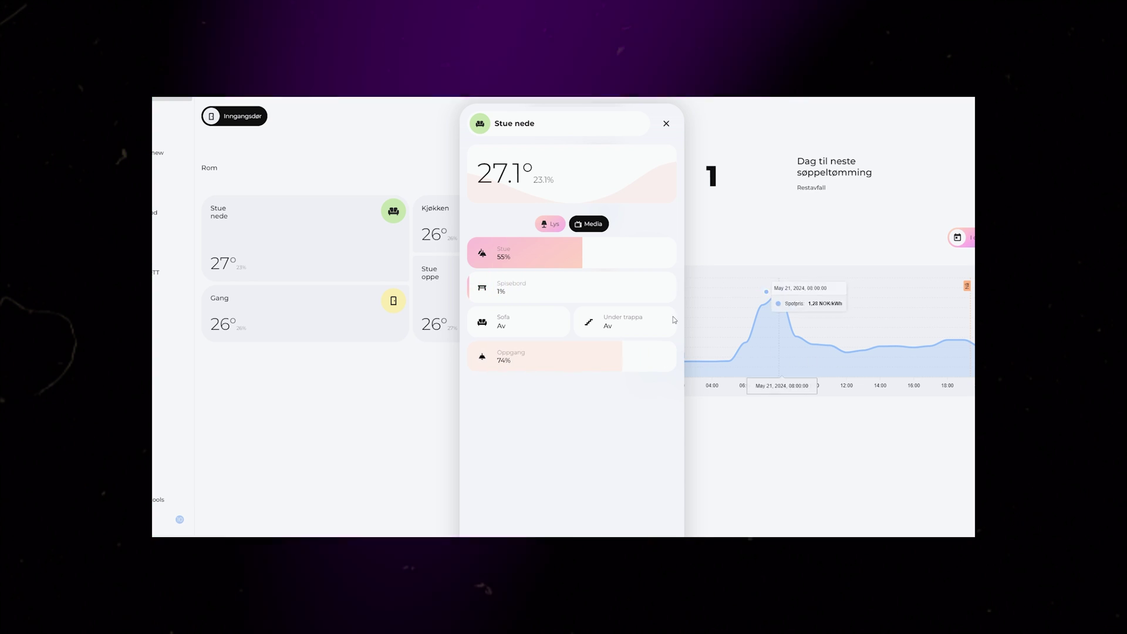
{"action": "left_click_drag", "start_coordinate": [489, 290], "coordinate": [551, 294]}
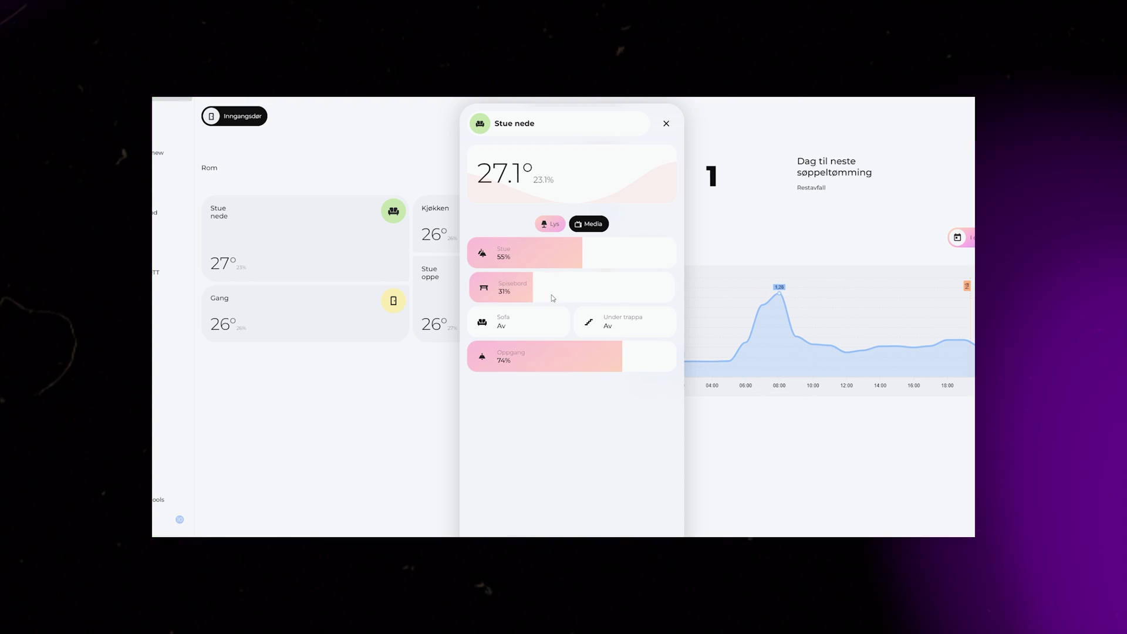